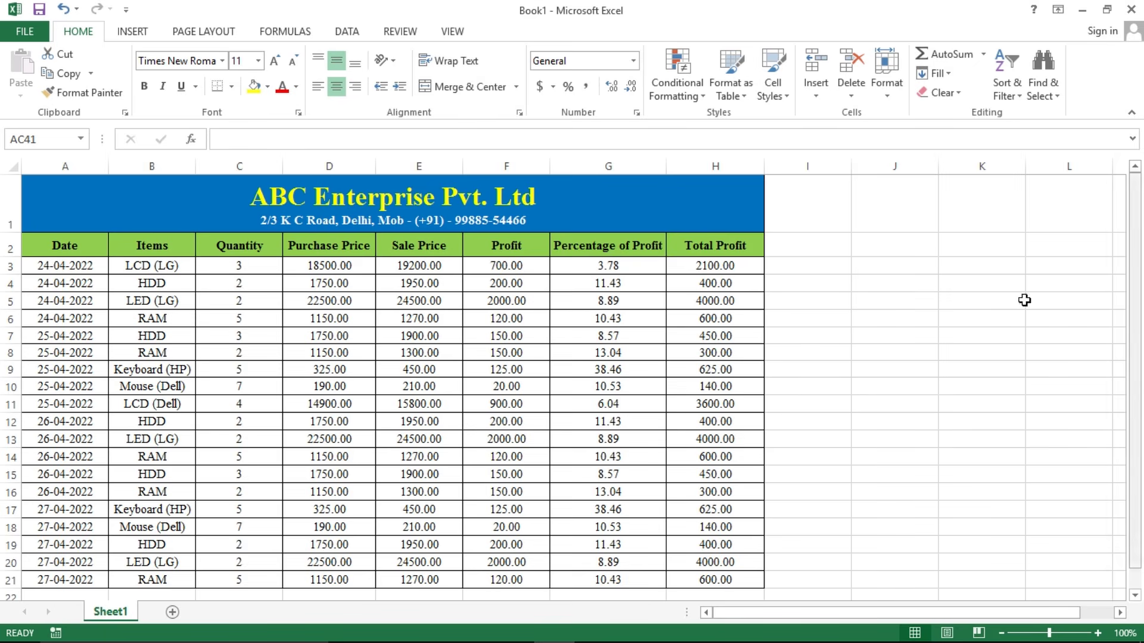
Step: Clear all sales data in A3:H21 beneath the header row, keeping the headings and cell formatting
left_click(685, 218)
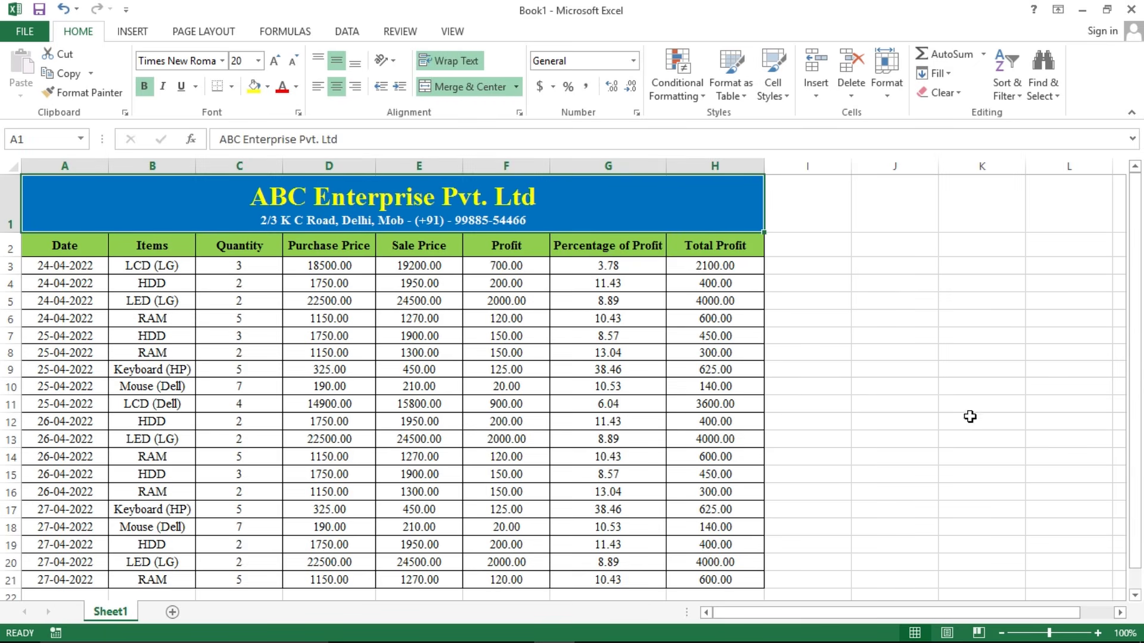
left_click(1097, 634)
left_click(1097, 633)
left_click(1097, 633)
left_click(1097, 633)
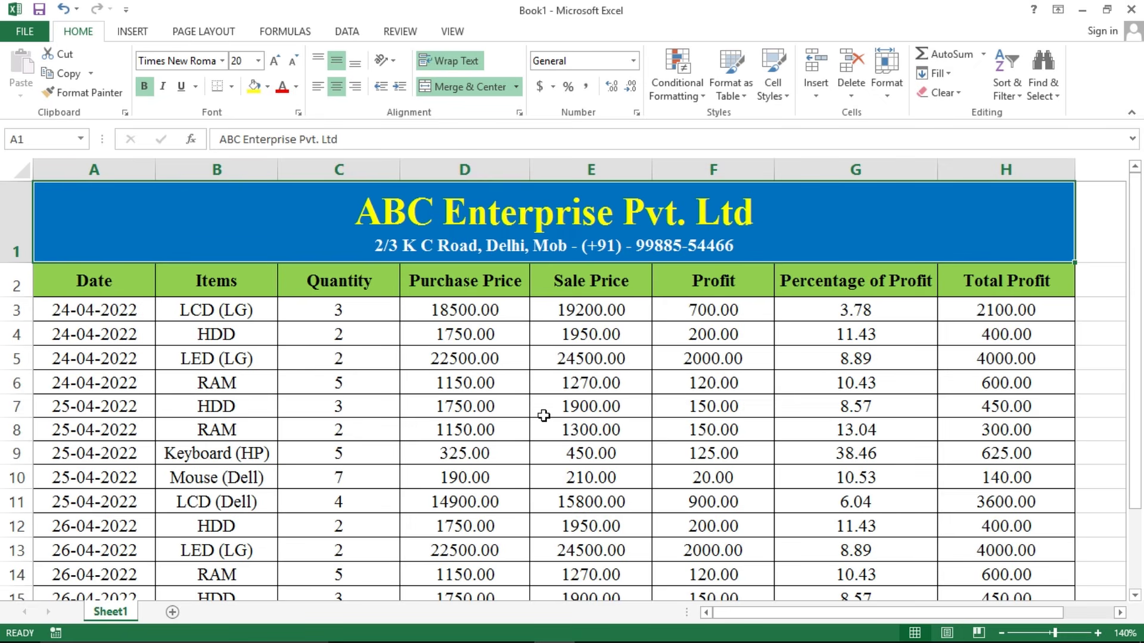
left_click_drag(146, 311, 987, 547)
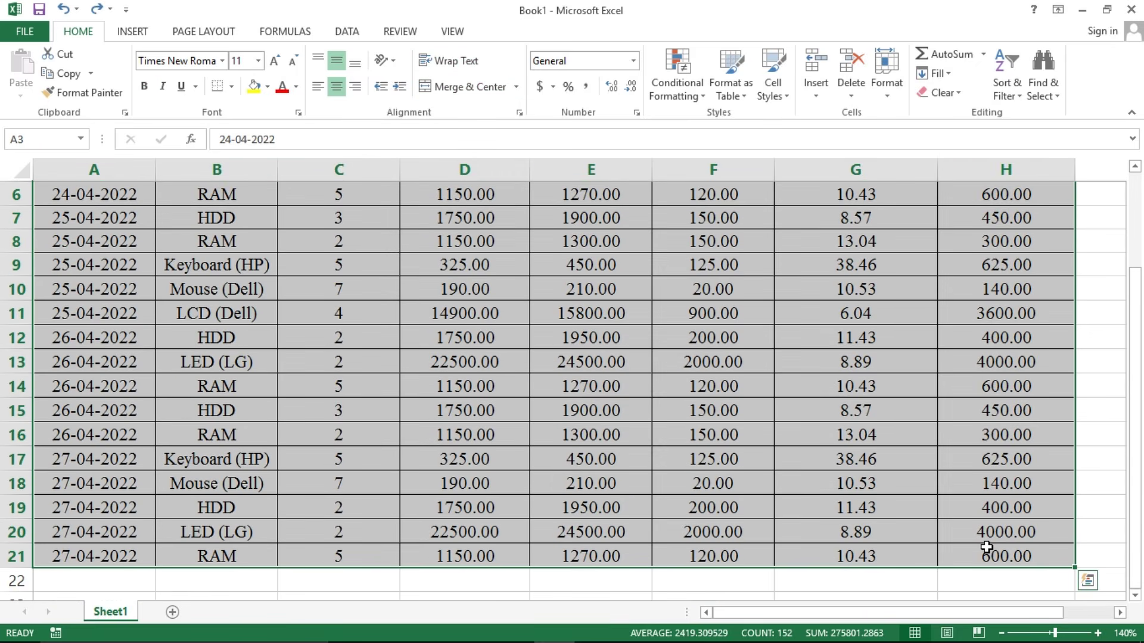
scroll(986, 546, "up", 2)
key("Delete")
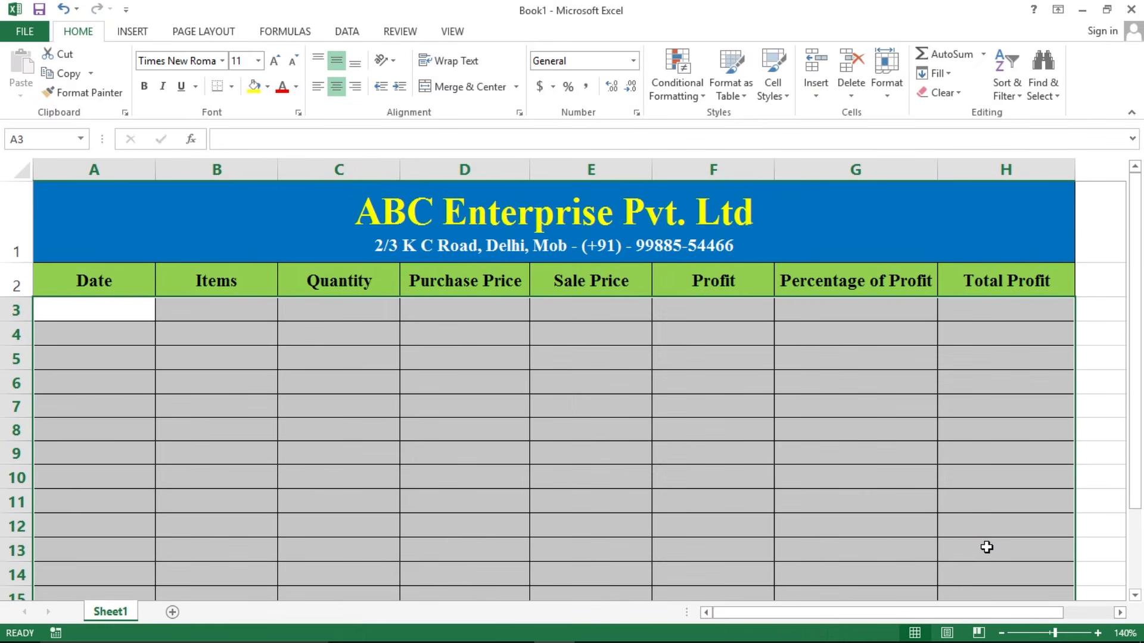
Step: Fill in row 3 with date 24-04-2022, item LCD (LG) and quantity 3
left_click(145, 314)
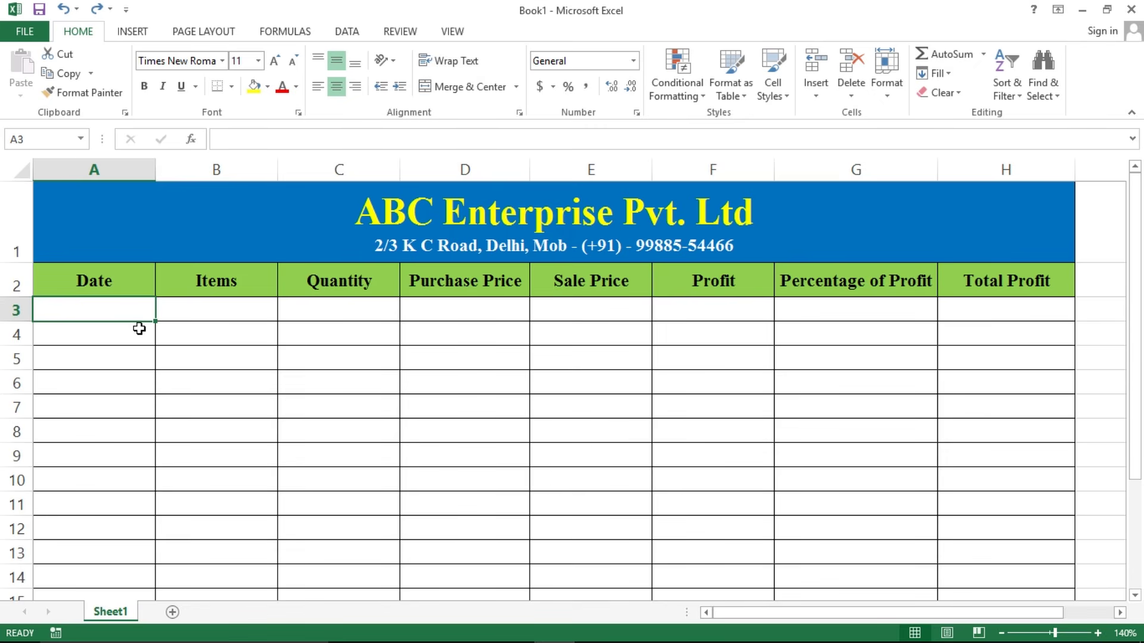
type("24-04-2022")
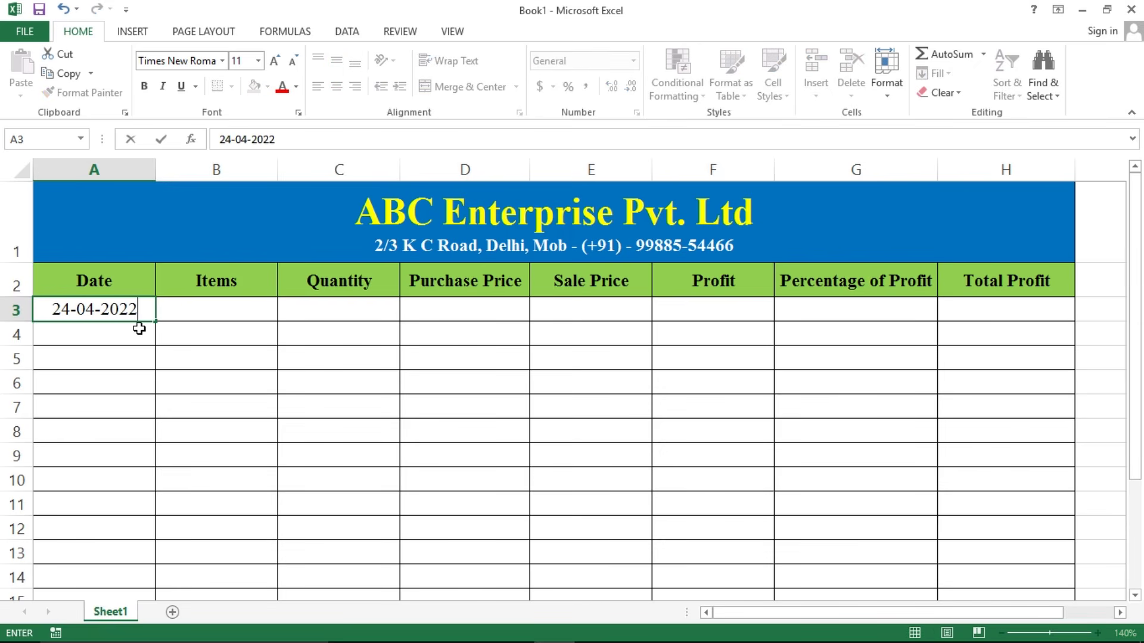
key("Tab")
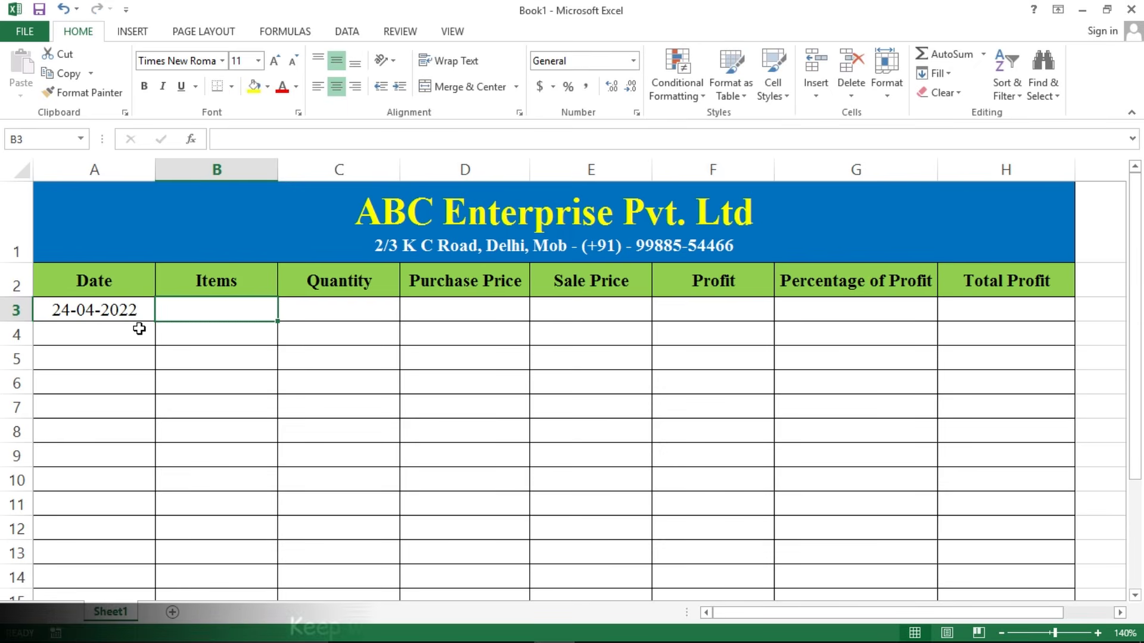
type("LCD")
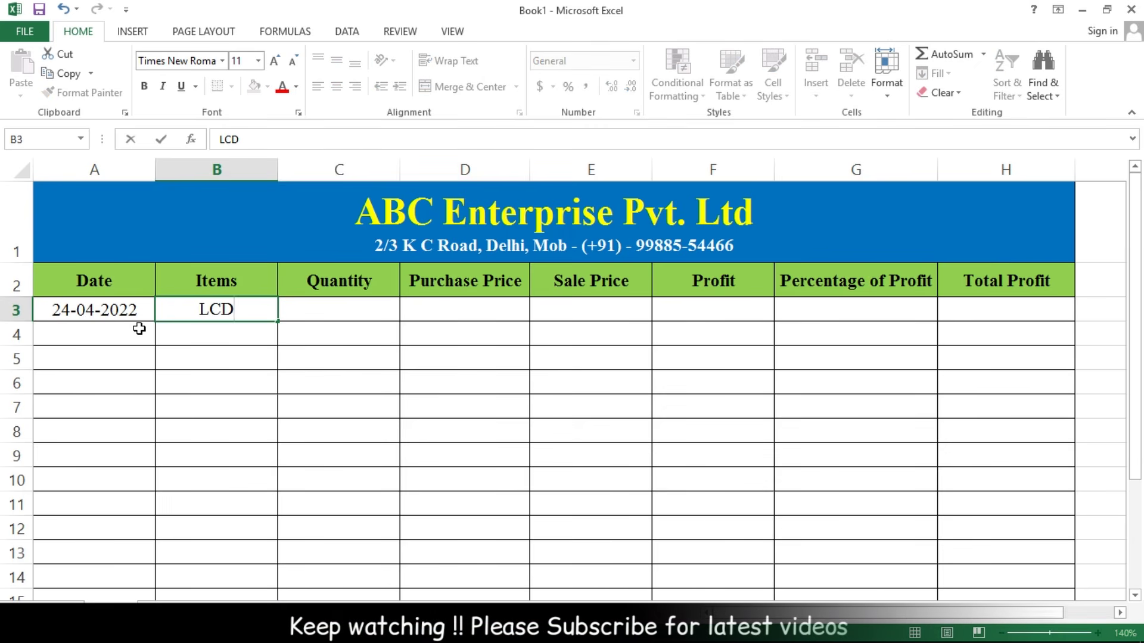
type(" (LG)")
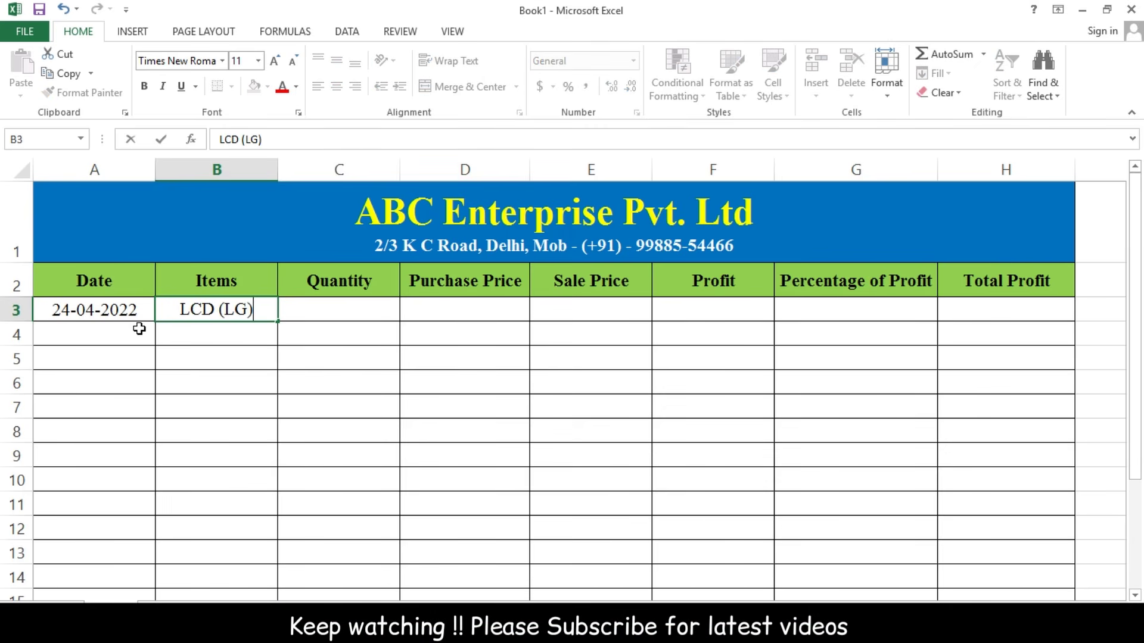
key("Tab")
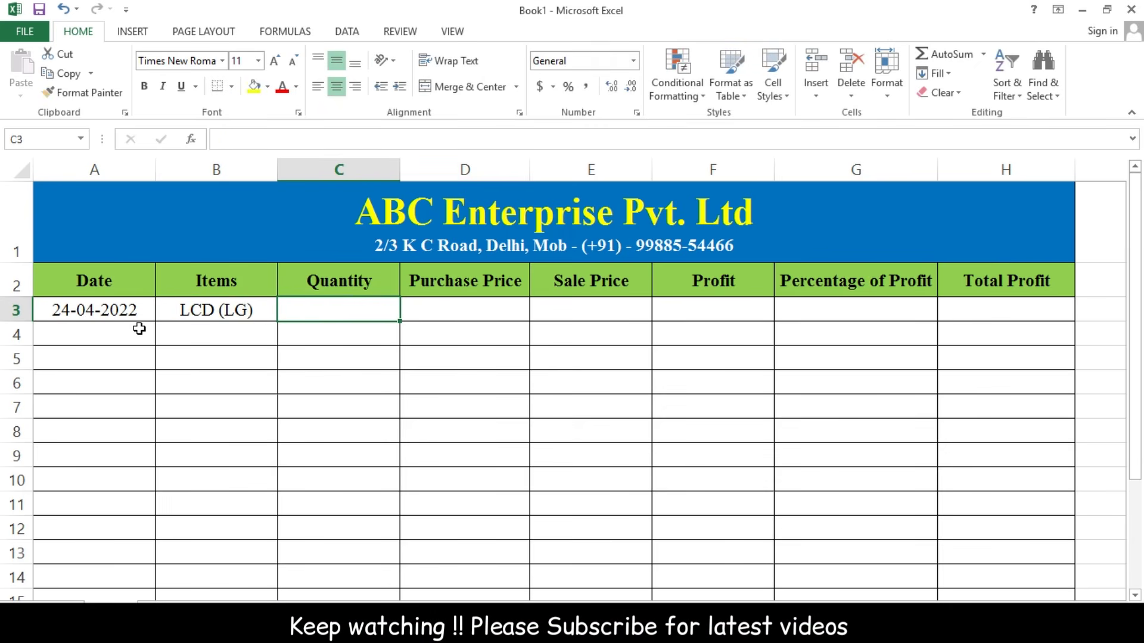
type("3")
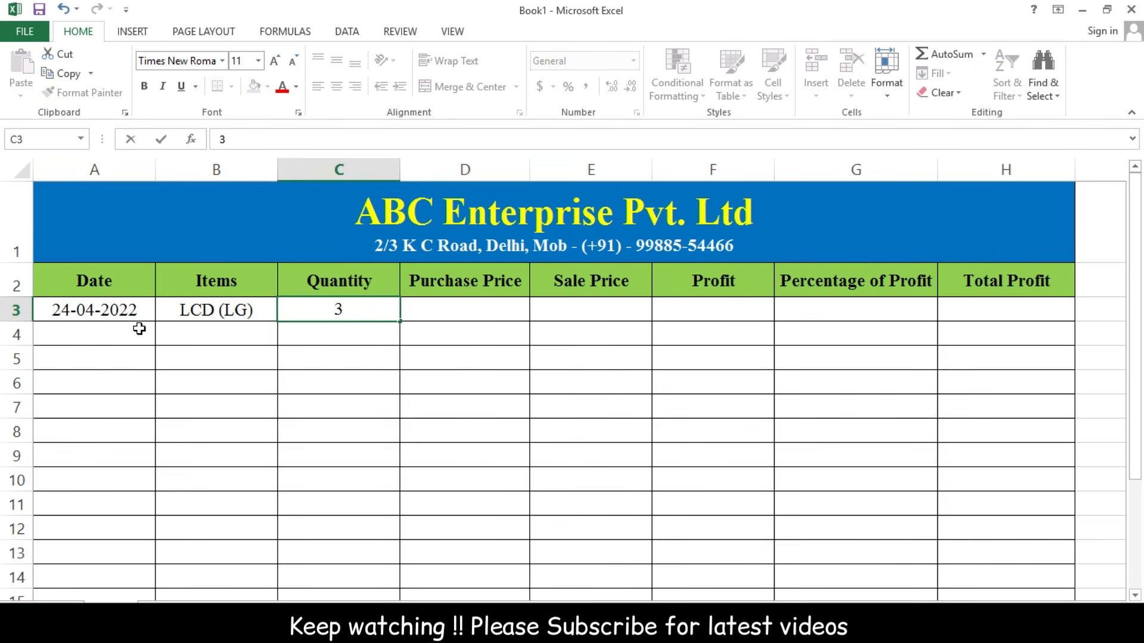
key("Tab")
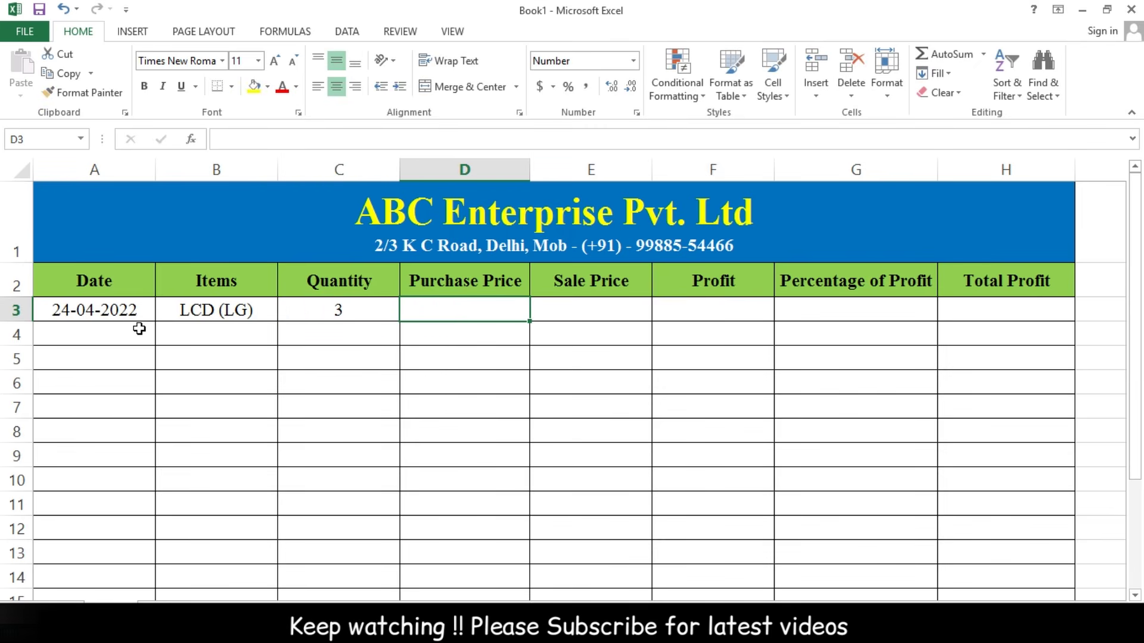
Step: Enter a purchase price of 18500 and a sale price of 19200 for the LCD (LG) row
type("18500")
key("ctrl+Return")
key("Tab")
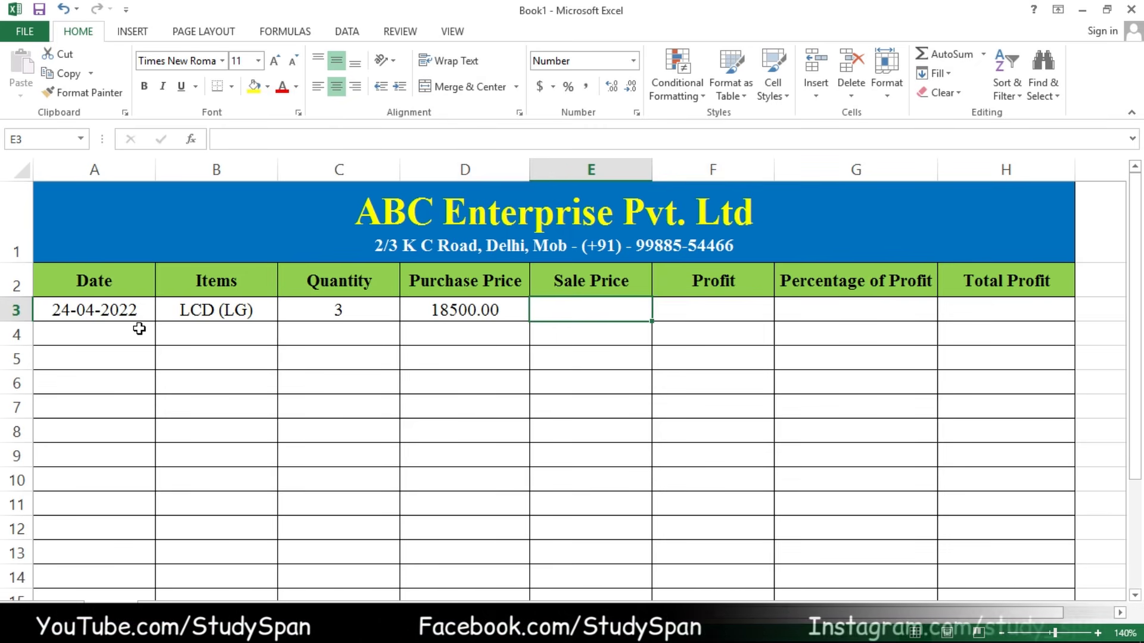
type("19200")
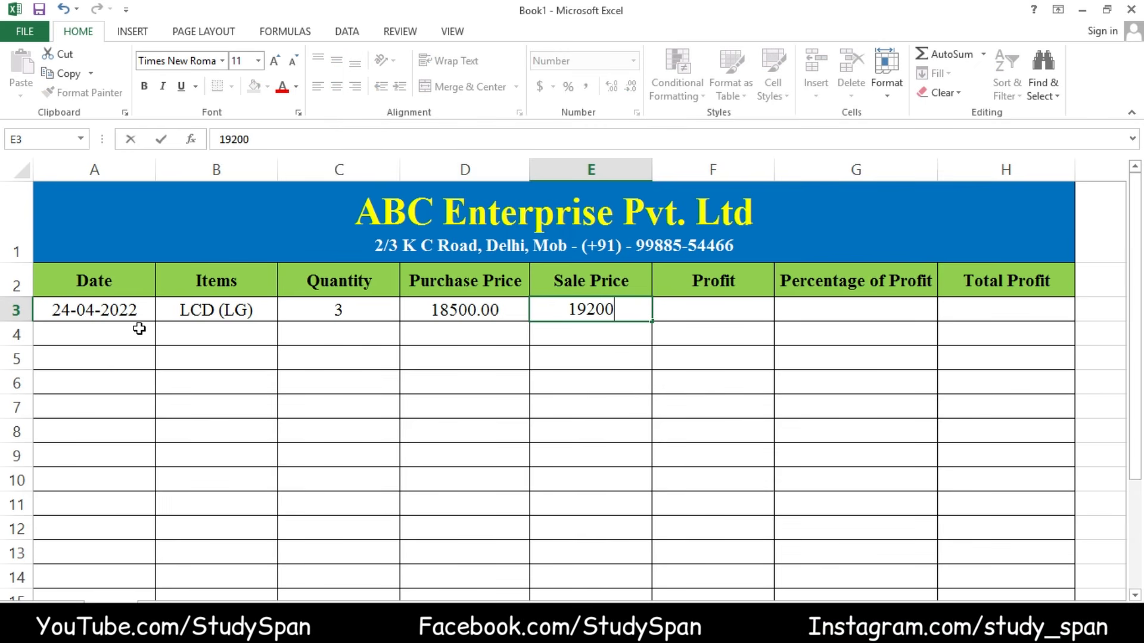
key("ctrl+Return")
Step: Calculate the Profit in F3 as sale price minus purchase price with the formula =E3-D3
key("Right")
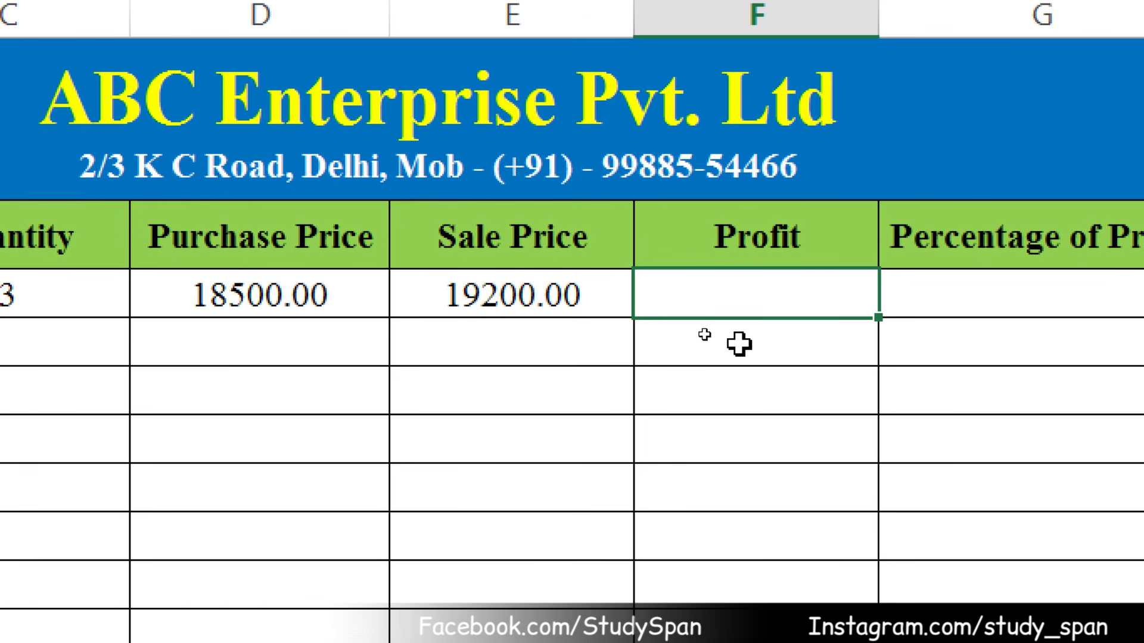
type("=")
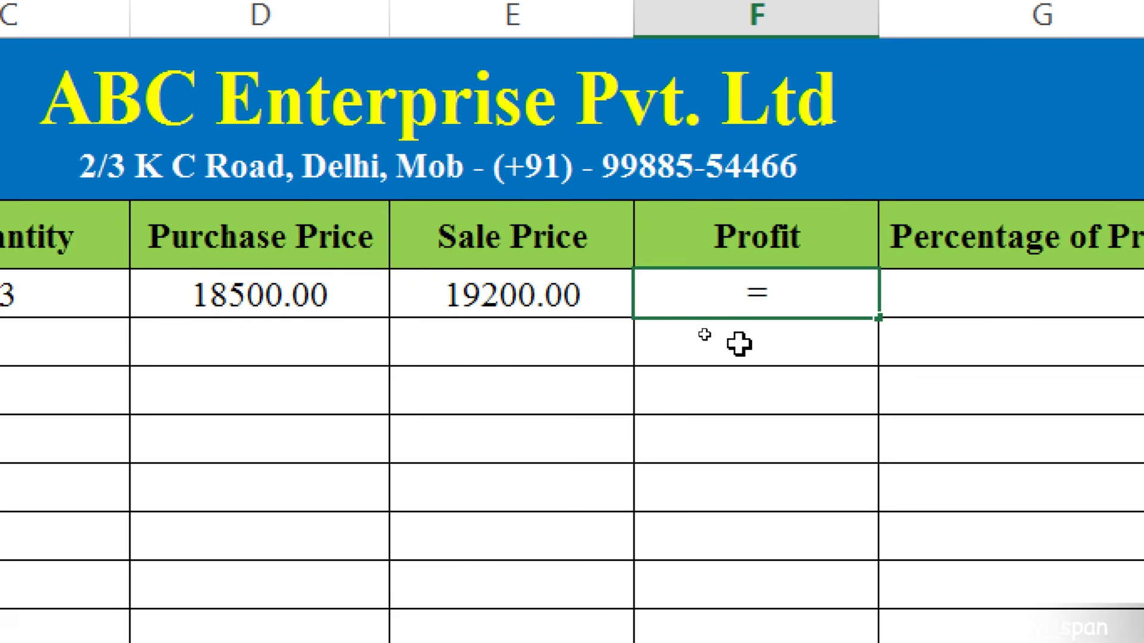
left_click(578, 298)
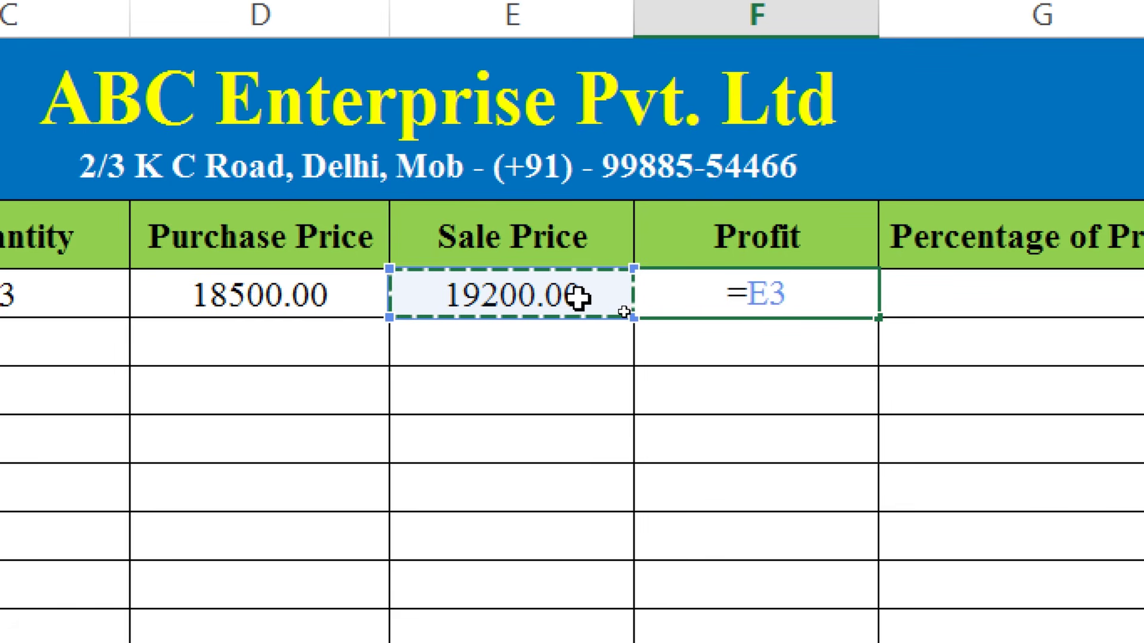
type("-")
left_click(339, 295)
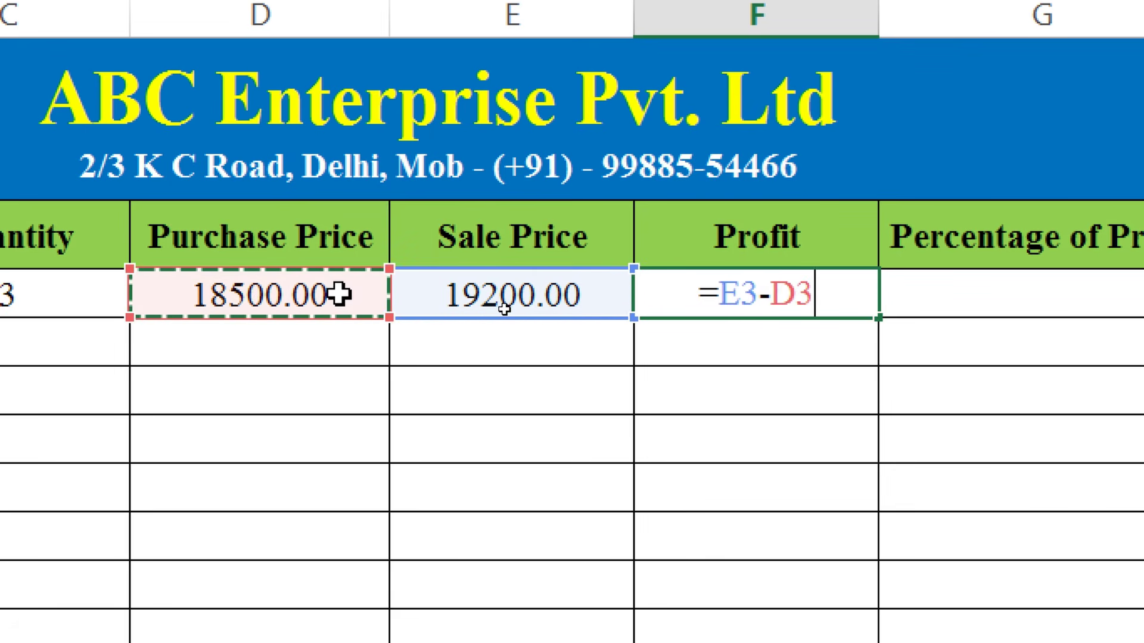
key("Return")
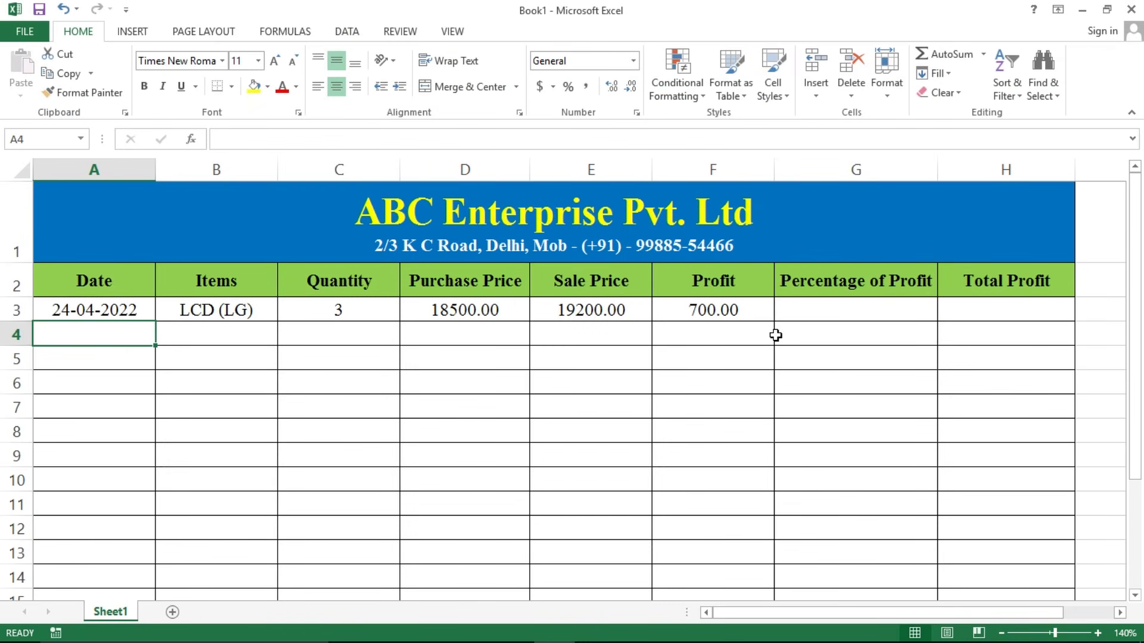
Step: Calculate the Percentage of Profit in G3 relative to the purchase price with the formula =F3*100/D3
left_click(844, 310)
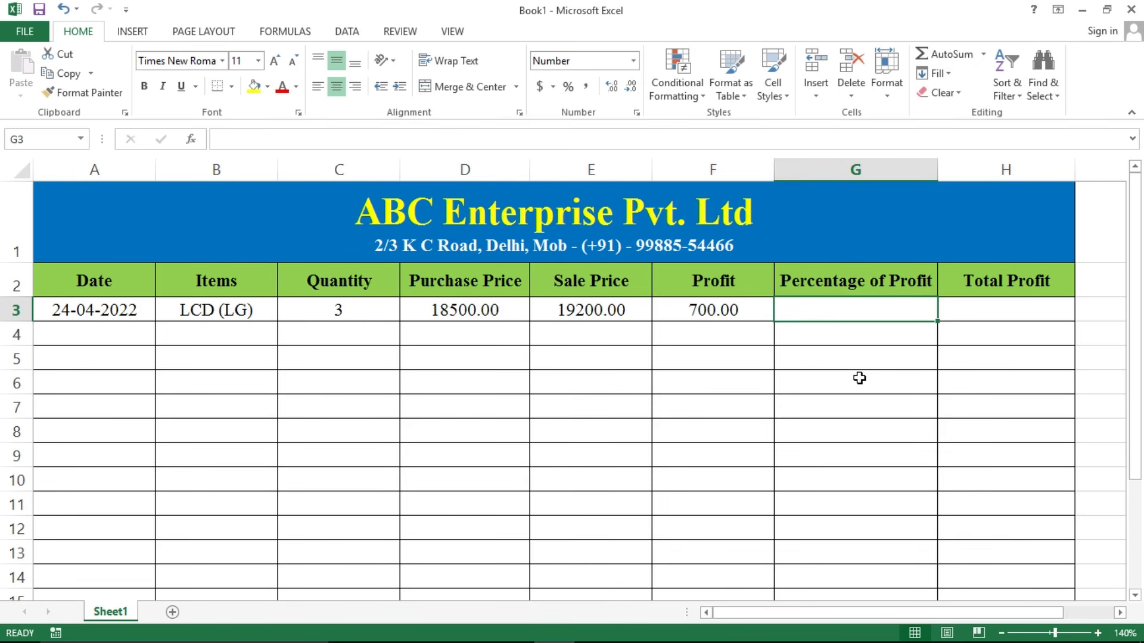
type("=")
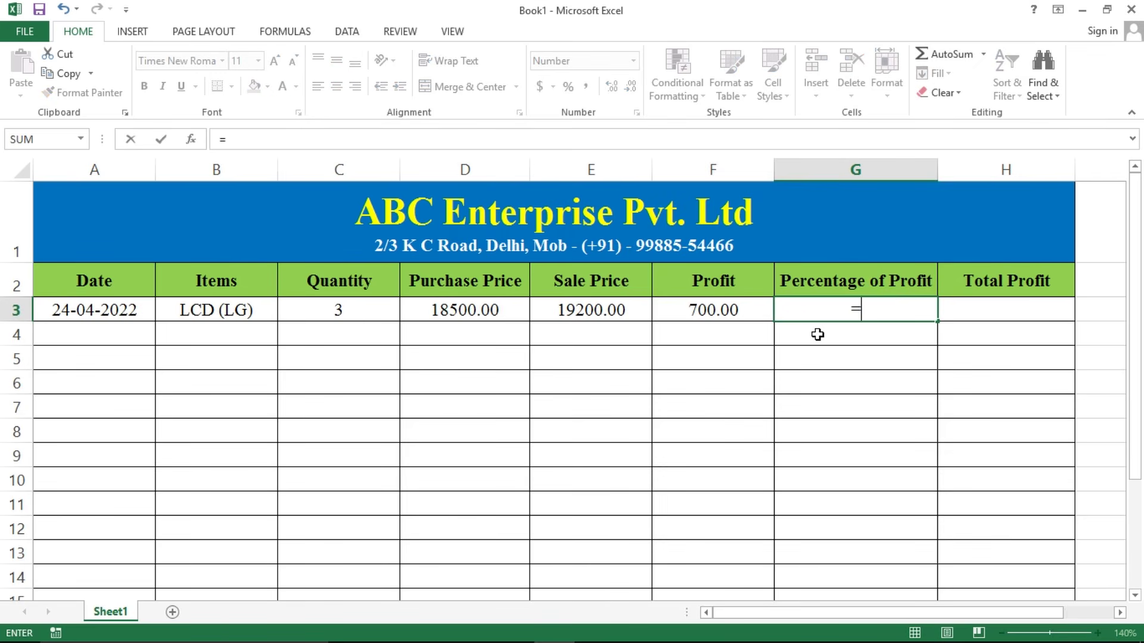
left_click(758, 314)
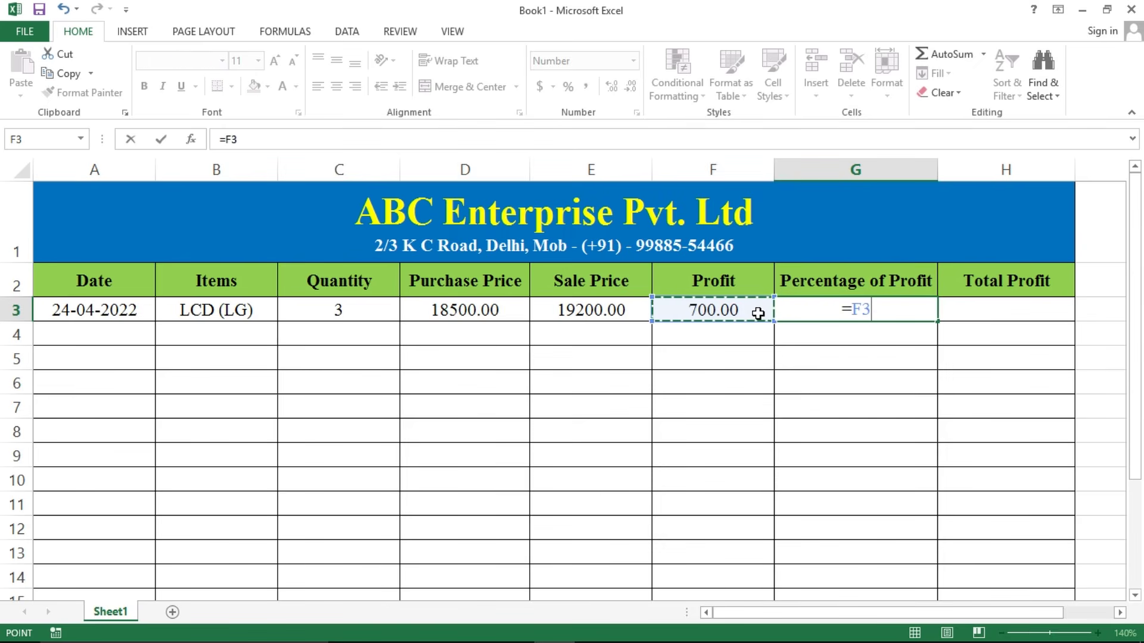
type("*1")
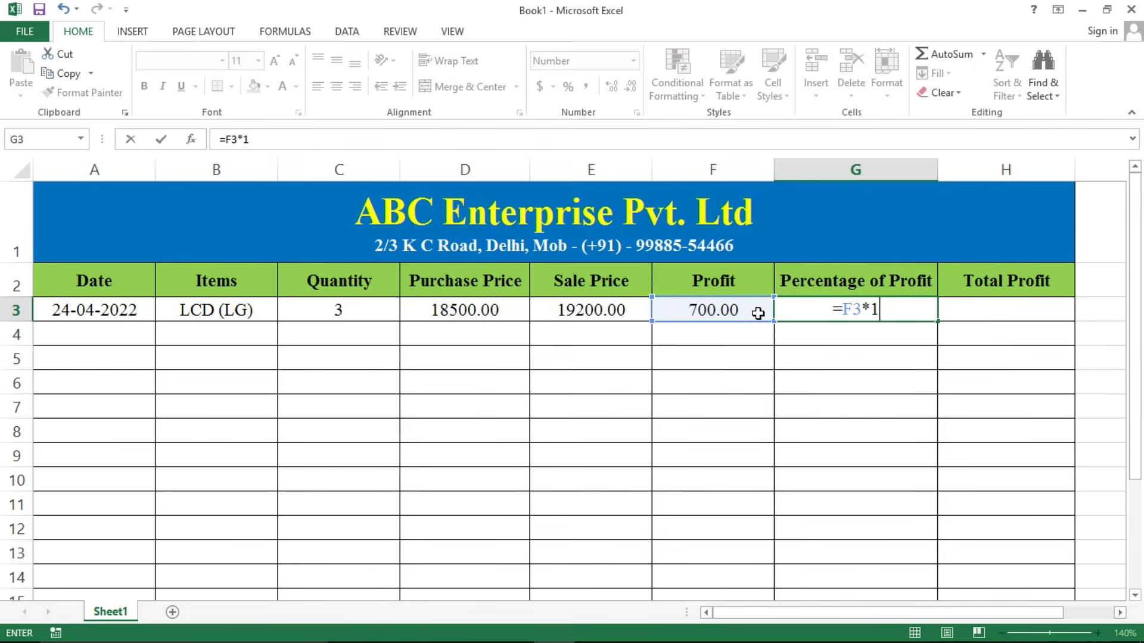
type("00")
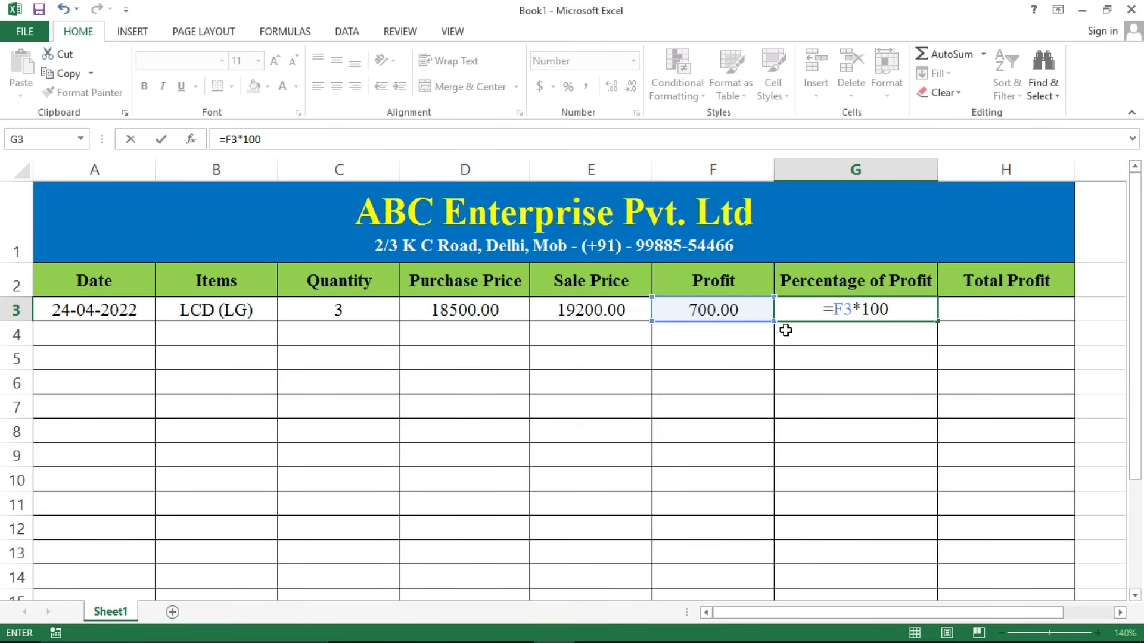
type("/")
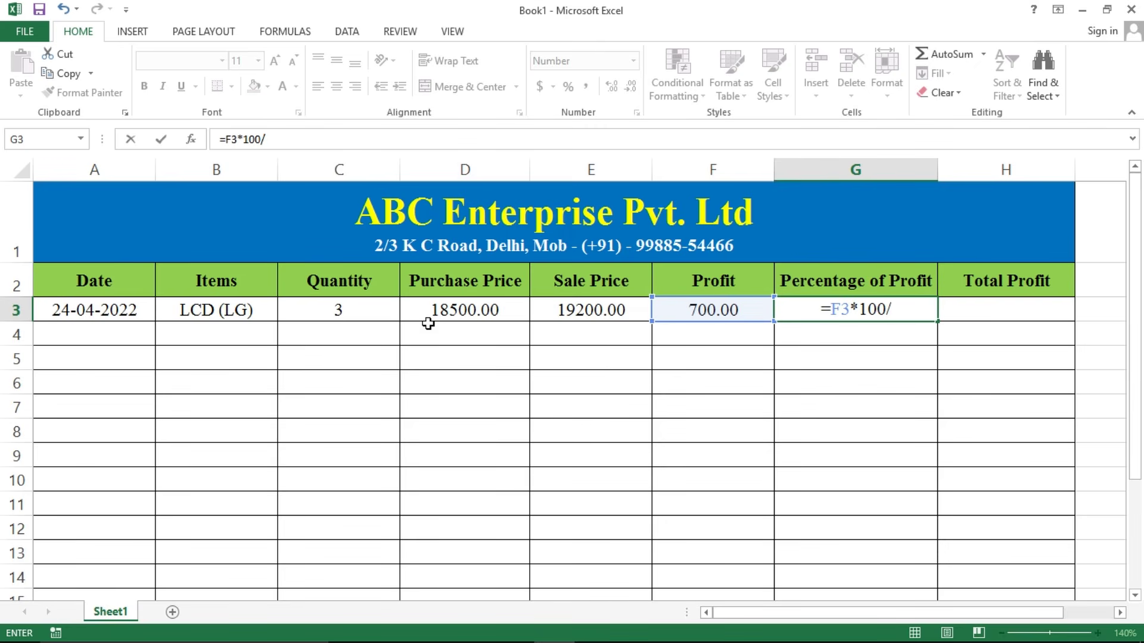
left_click(479, 310)
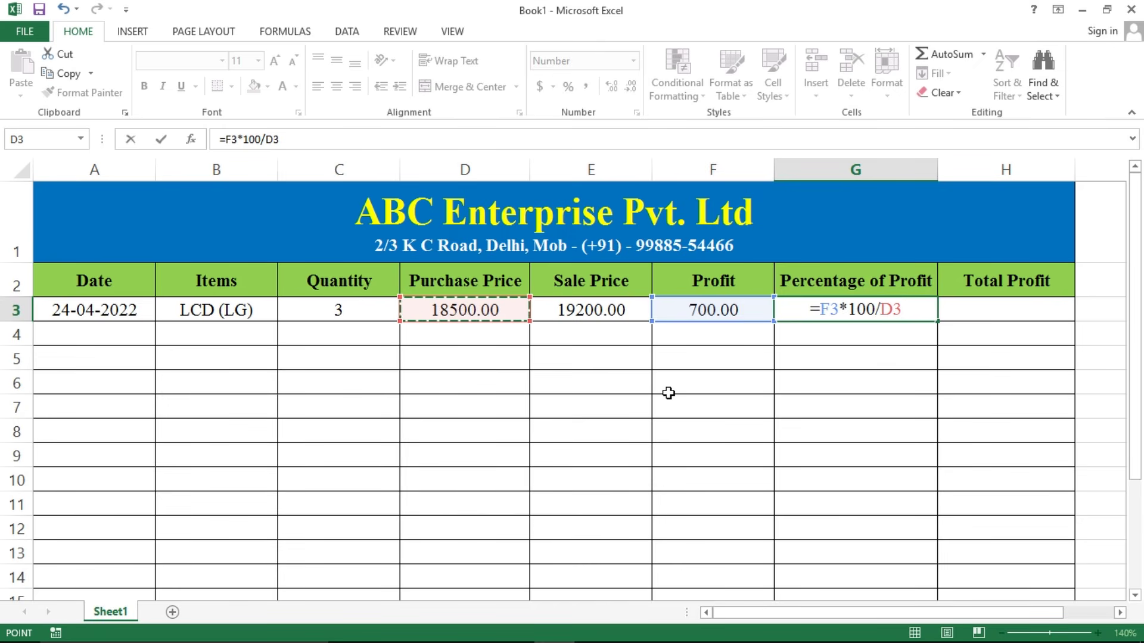
key("Return")
left_click(920, 305)
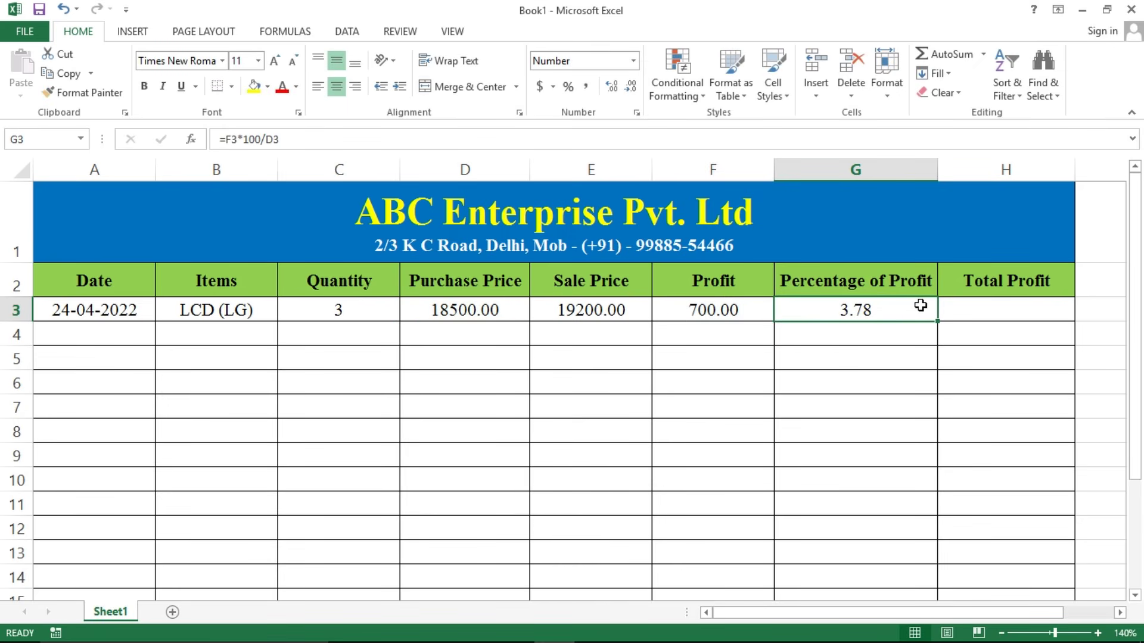
Step: Calculate the Total Profit in H3 as profit times quantity with the formula =F3*C3
left_click(976, 315)
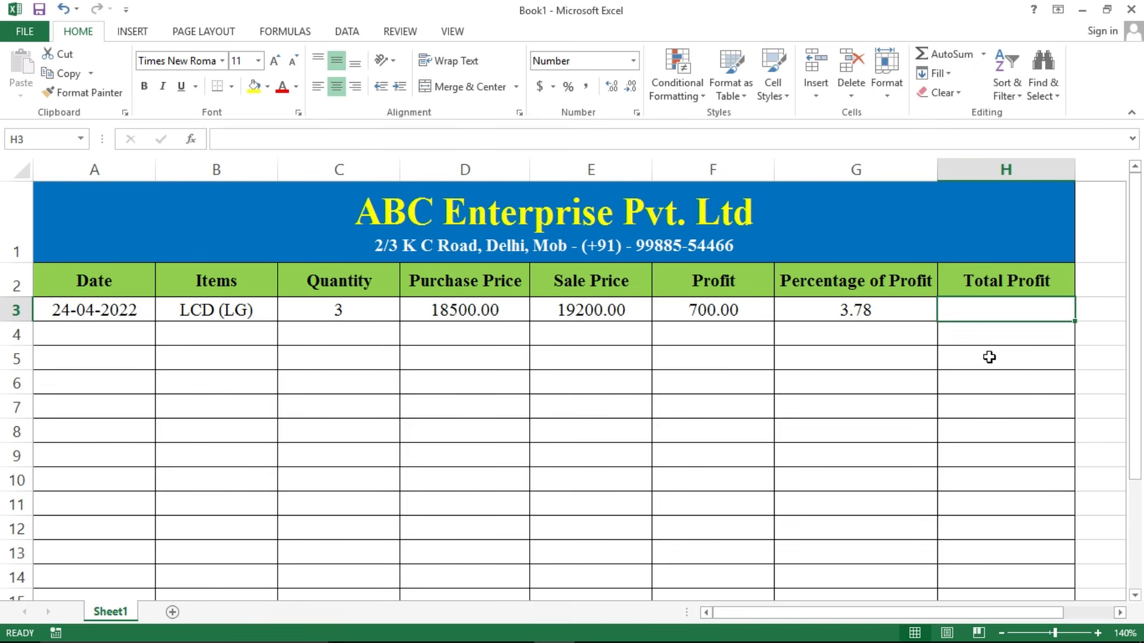
type("=")
left_click(741, 314)
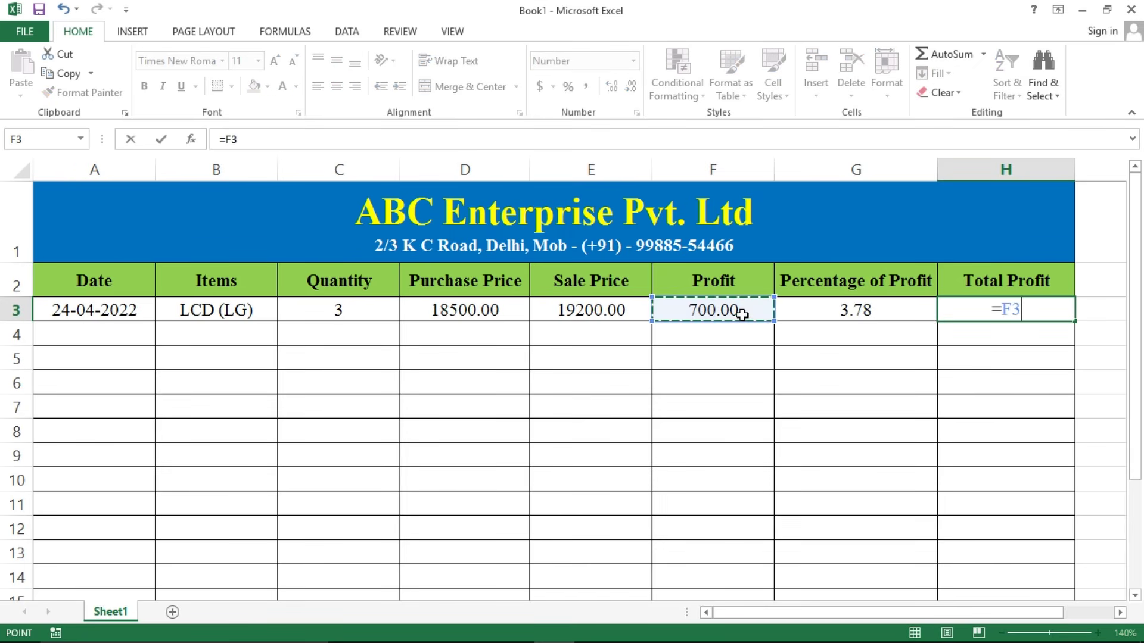
type("*")
left_click(381, 308)
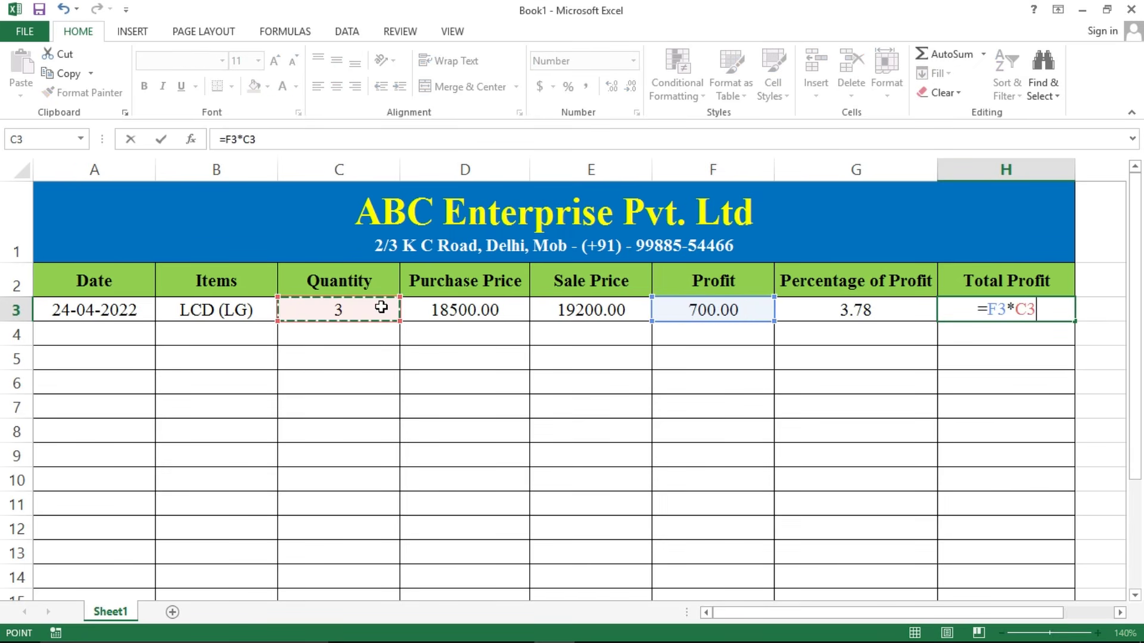
key("Return")
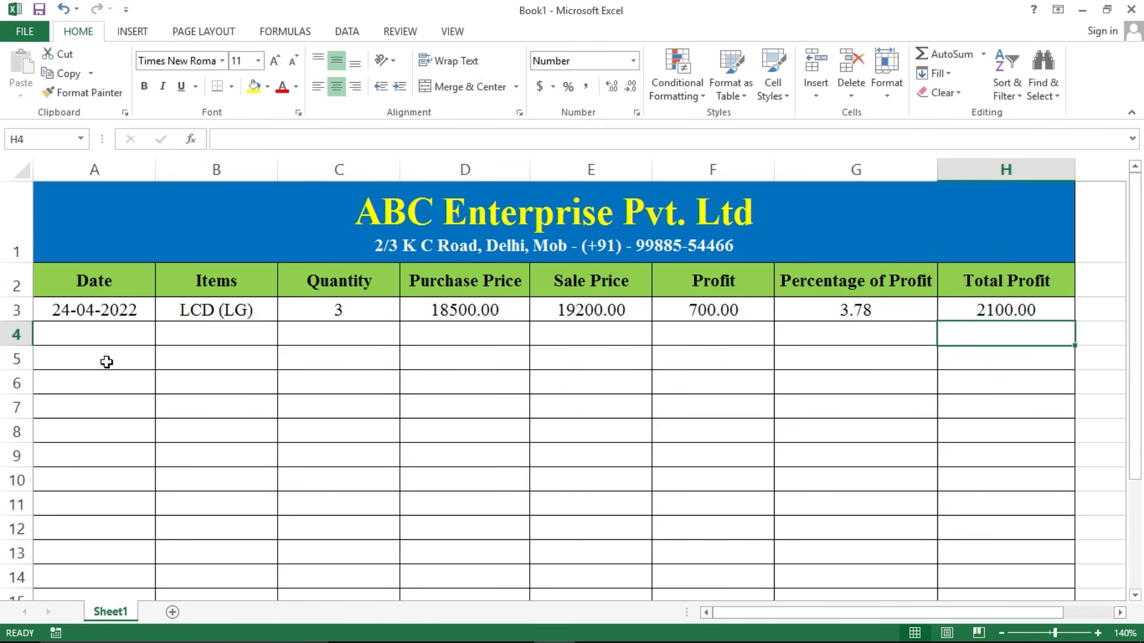
Step: Start the row 4 record with the date 24-04-2022, the item HDD and a quantity of 2
left_click(93, 328)
type("24-")
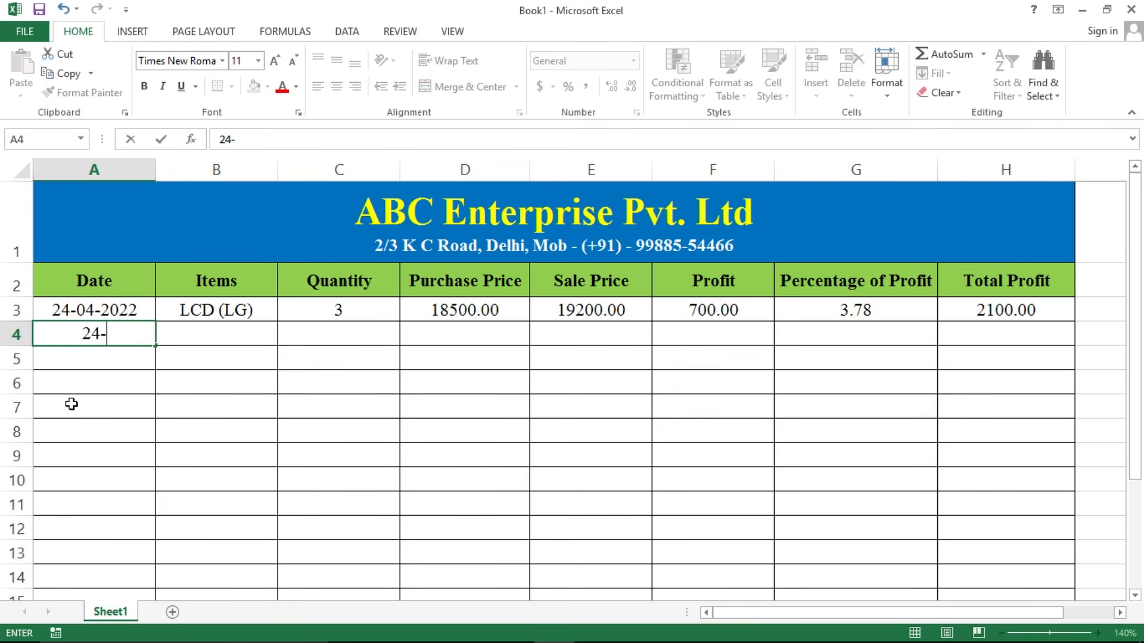
type("04-2022")
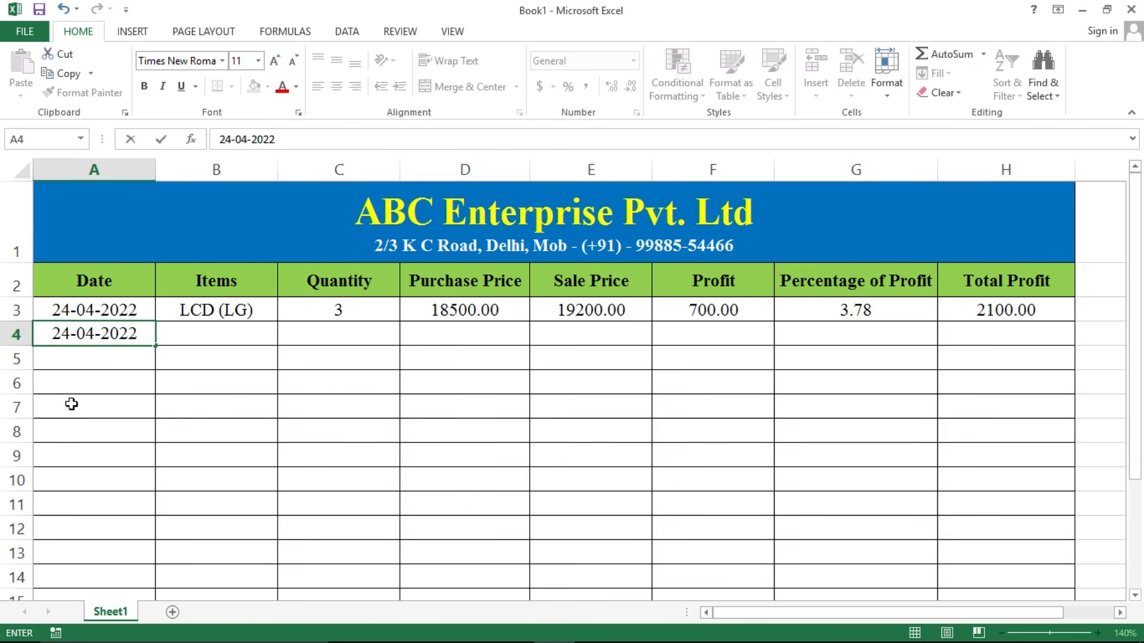
key("Tab")
type("HDD")
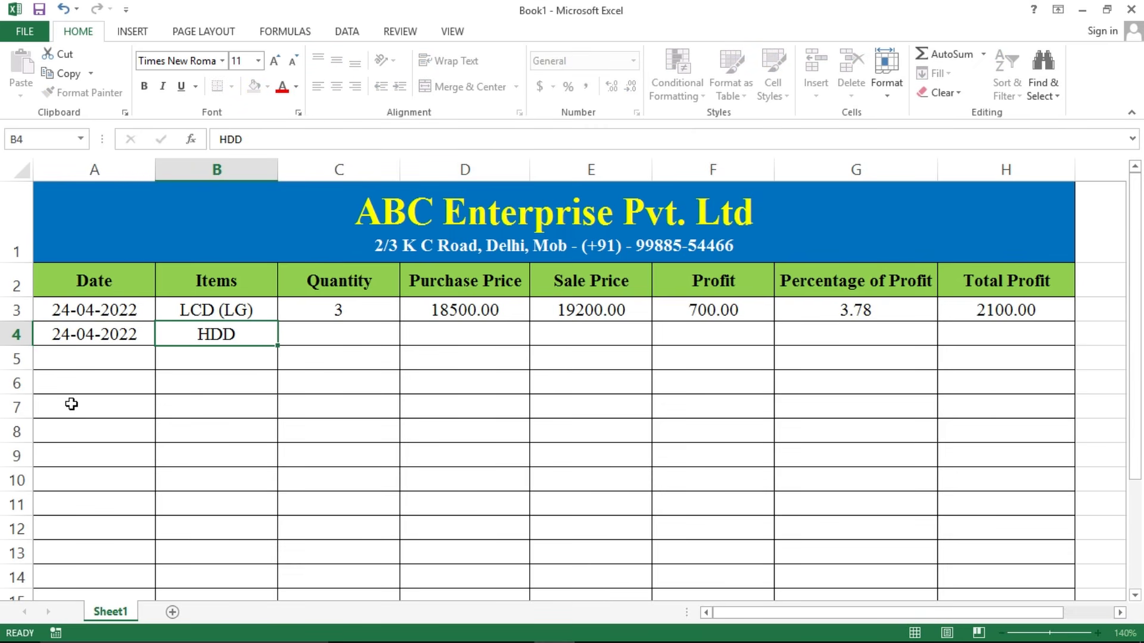
key("Tab")
type("2")
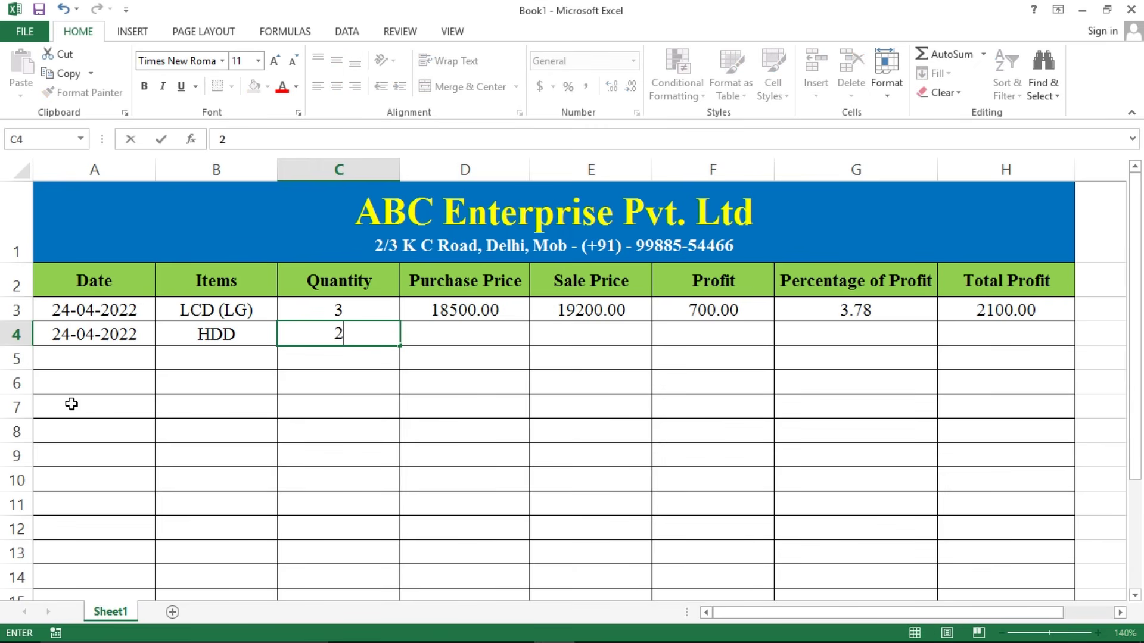
Step: Enter a purchase price of 1750 and a sale price of 1950 for the HDD row
key("Tab")
type("1750")
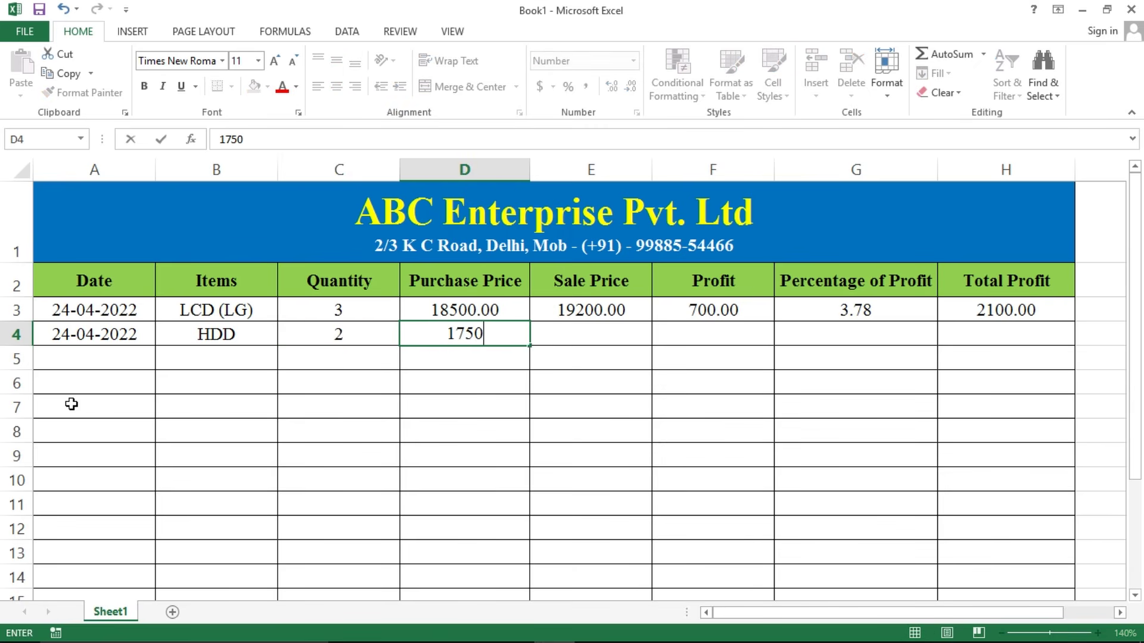
key("Tab")
type("1950")
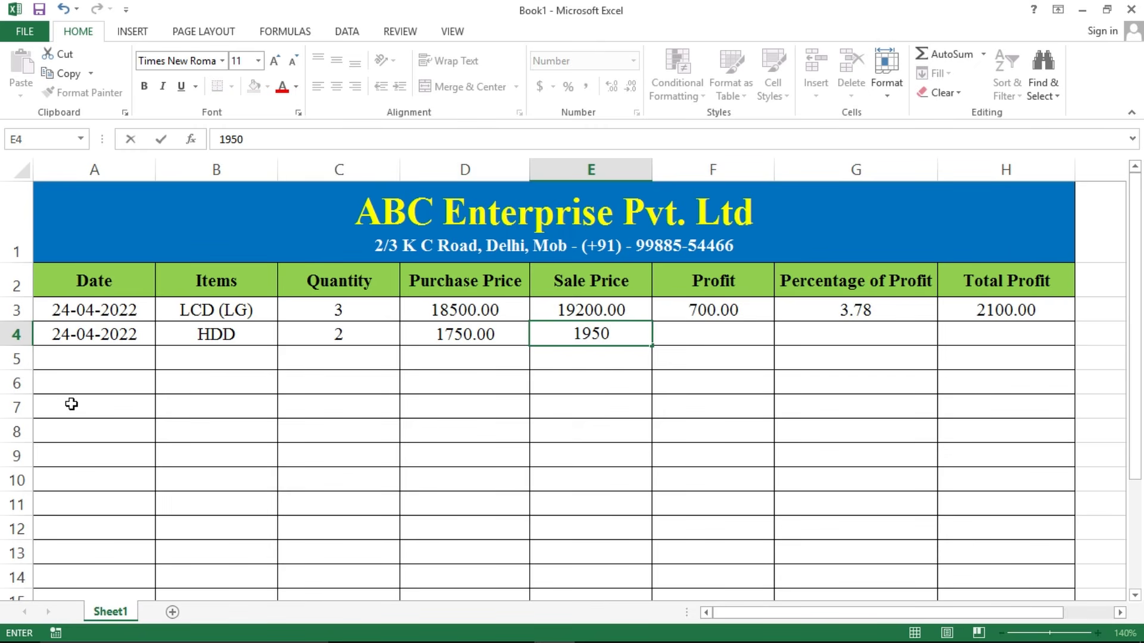
key("Tab")
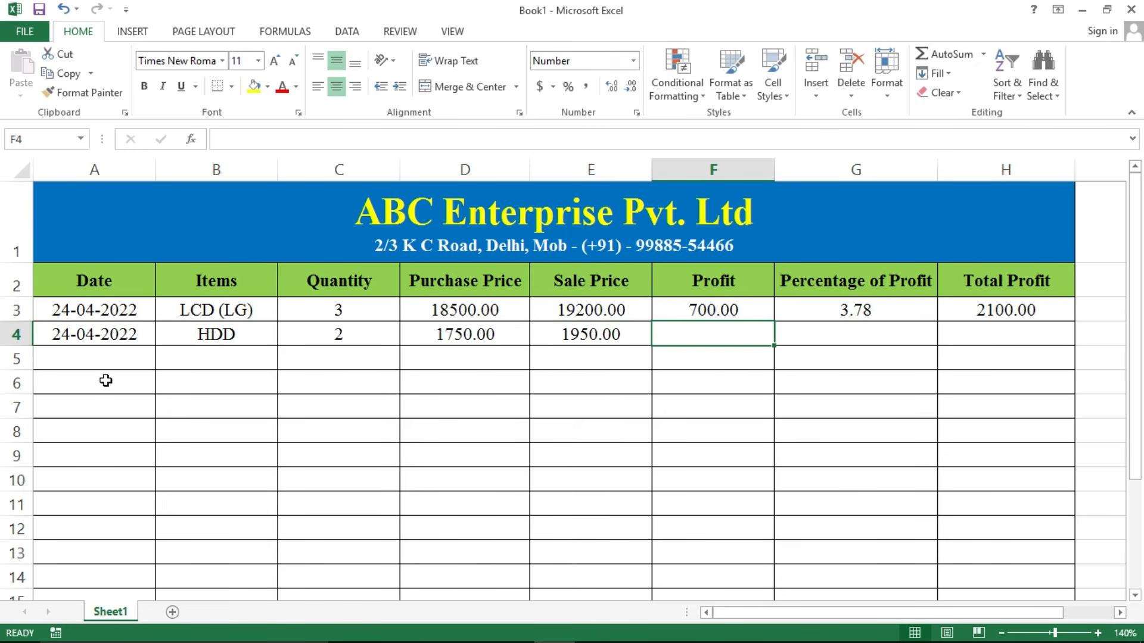
Step: Fill the Profit, Percentage of Profit and Total Profit formulas from F3:H3 down to row 4
left_click_drag(739, 310, 981, 301)
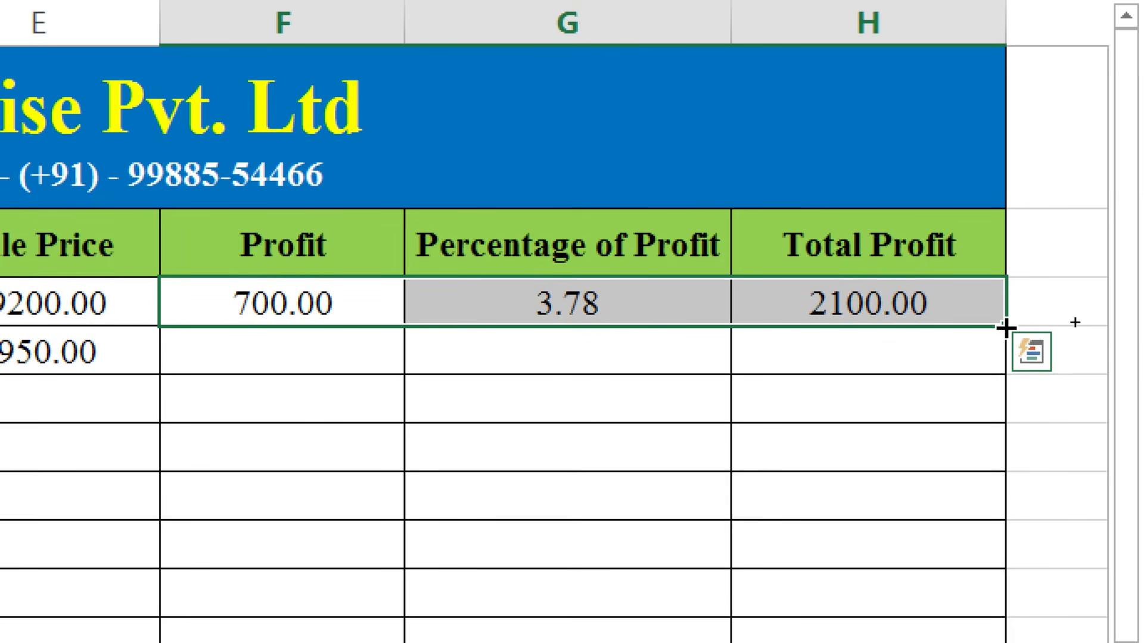
left_click_drag(1005, 328, 1008, 375)
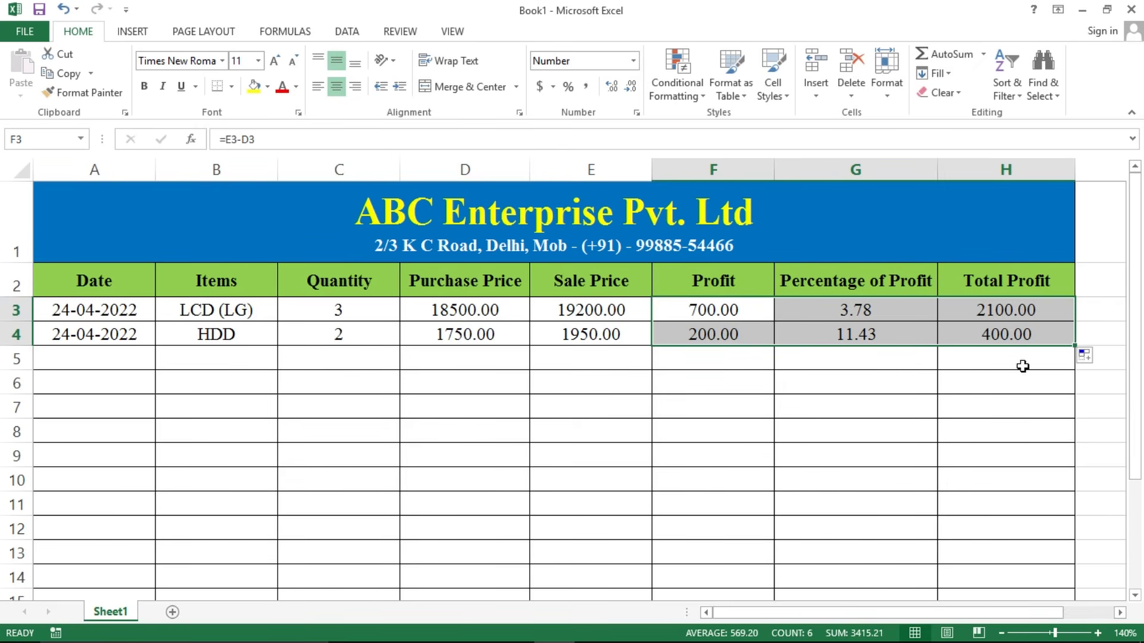
left_click(738, 358)
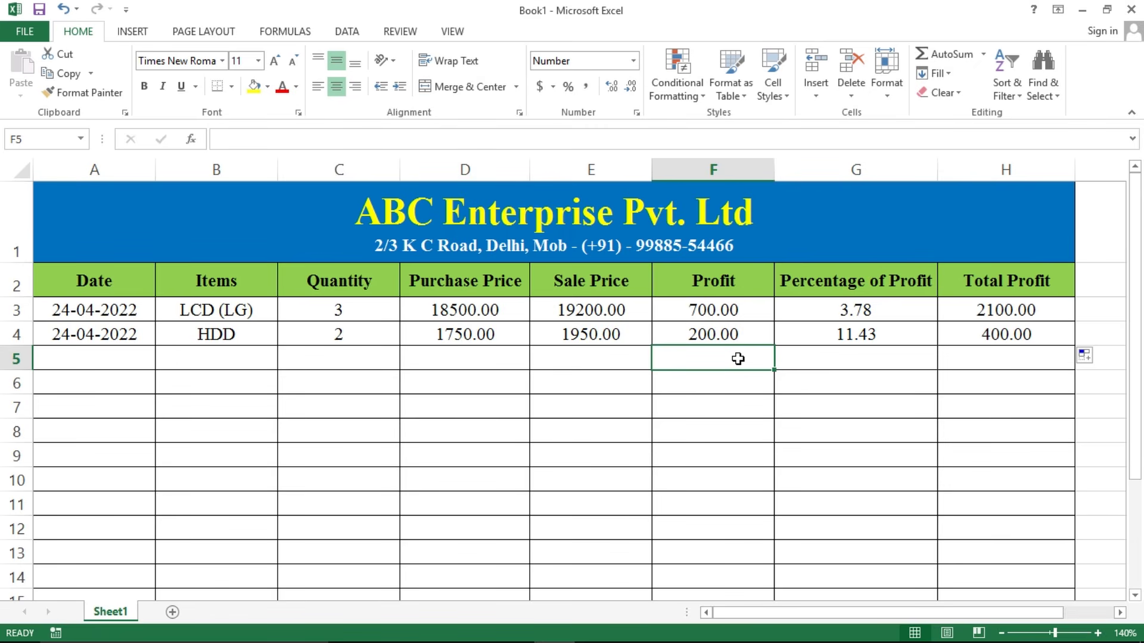
Step: Start the row 5 record with the date 24-04-2022, the item LED (LG) and a quantity of 2
left_click(137, 361)
type("24")
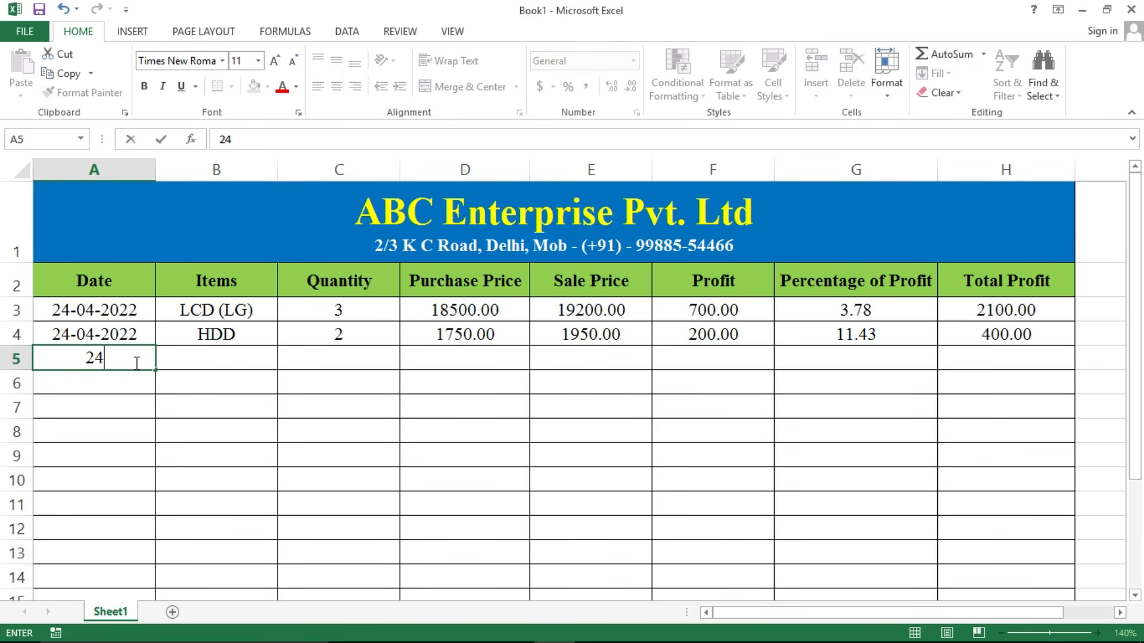
type("-04-202")
type("202")
key("Tab")
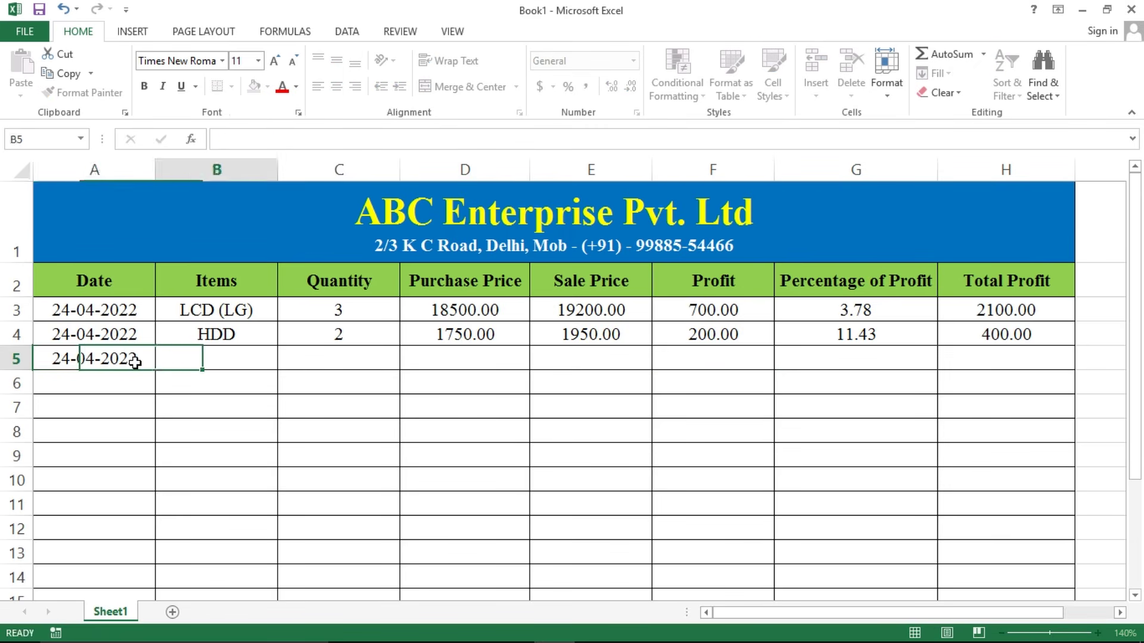
type("LED (LG)")
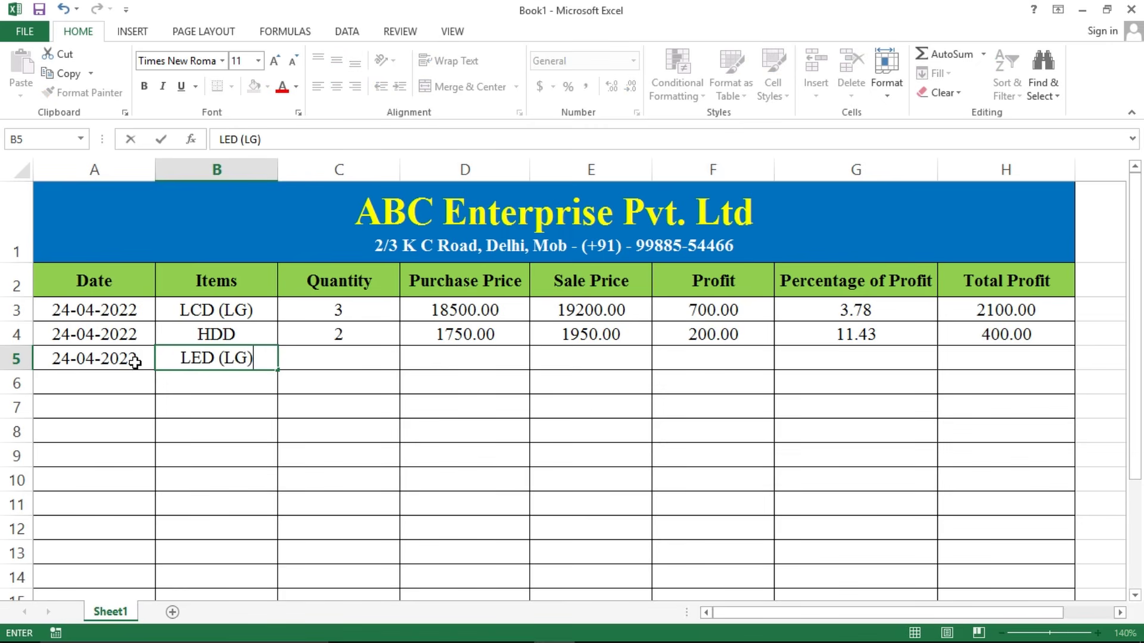
key("Tab")
type("2")
key("Tab")
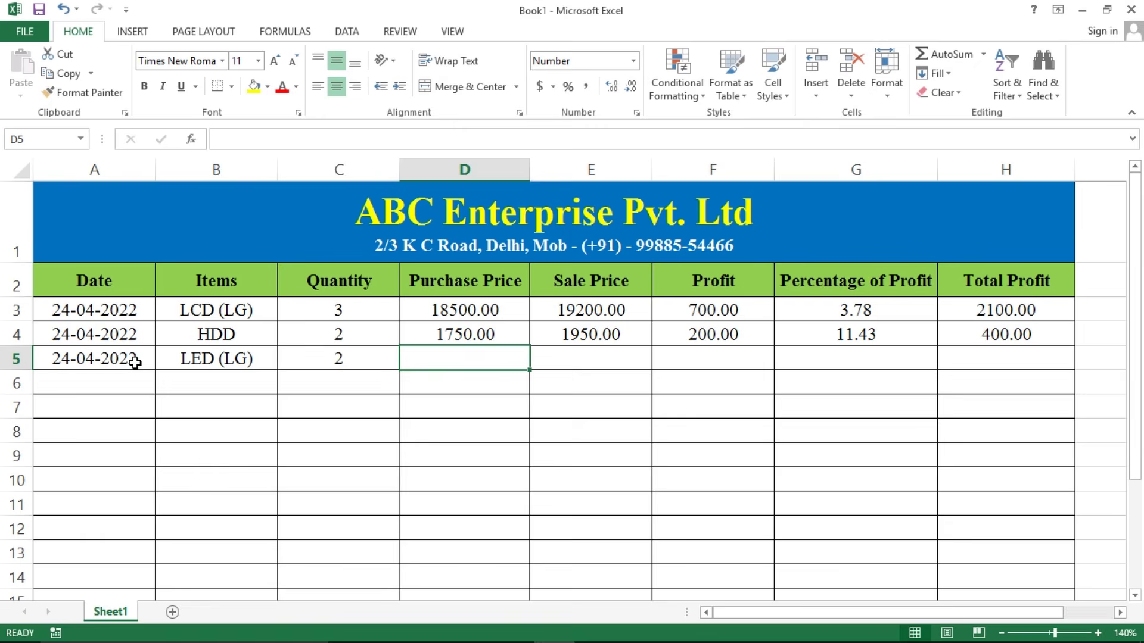
Step: Enter a purchase price of 22500 and a sale price of 24500 for the LED (LG) row
type("22500")
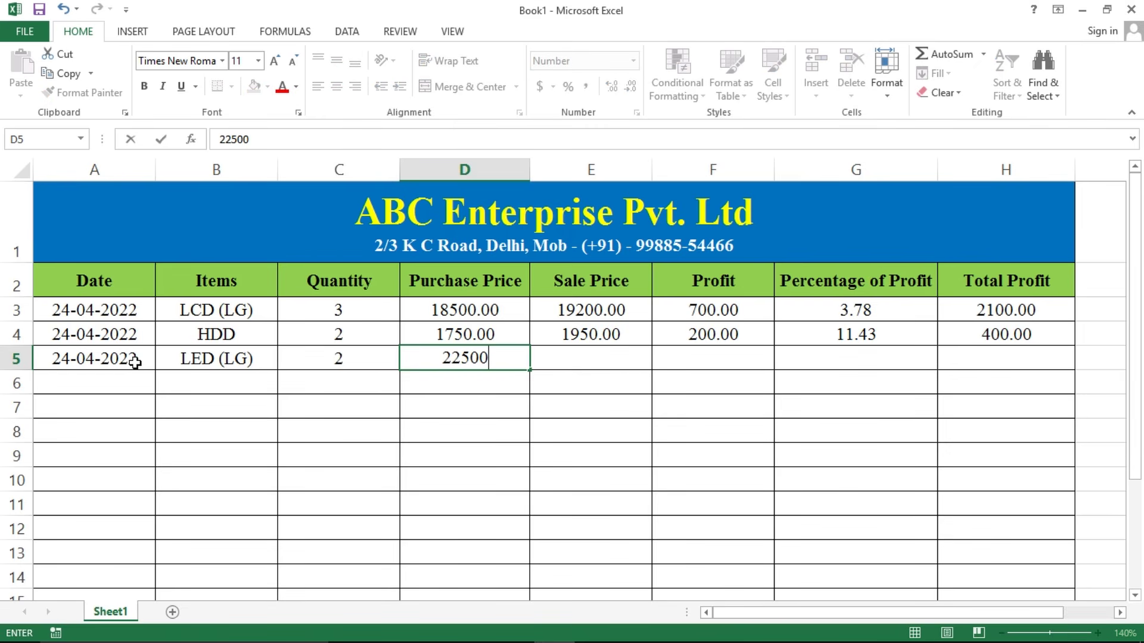
key("Tab")
type("24500")
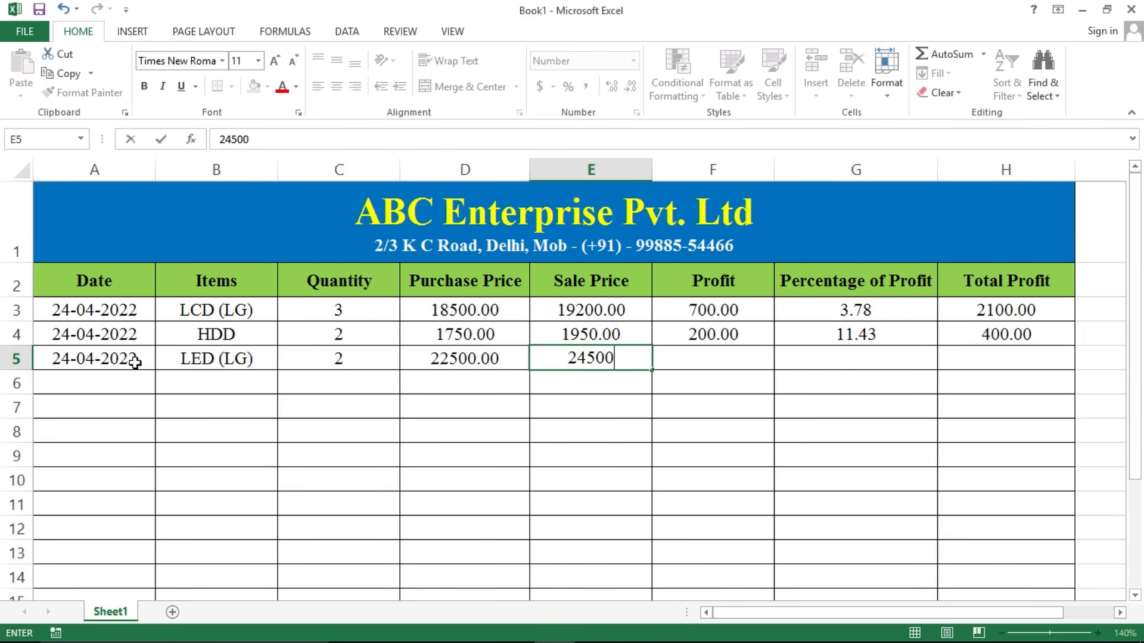
key("Tab")
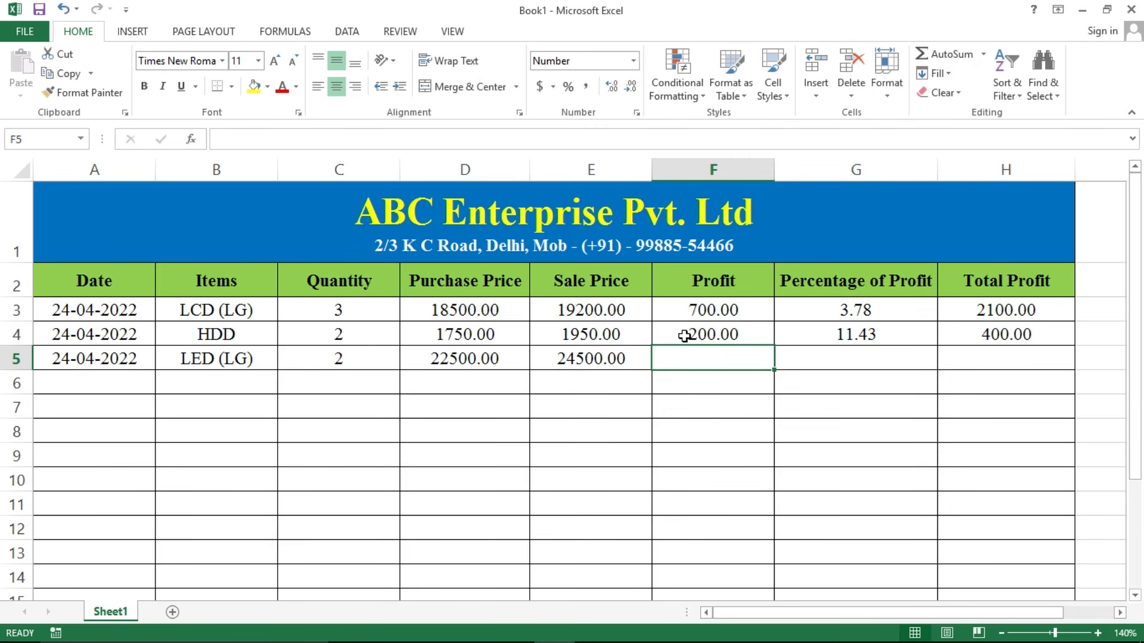
Step: Fill the three profit formulas from F4:H4 down to the LED (LG) row
left_click_drag(686, 334, 1000, 324)
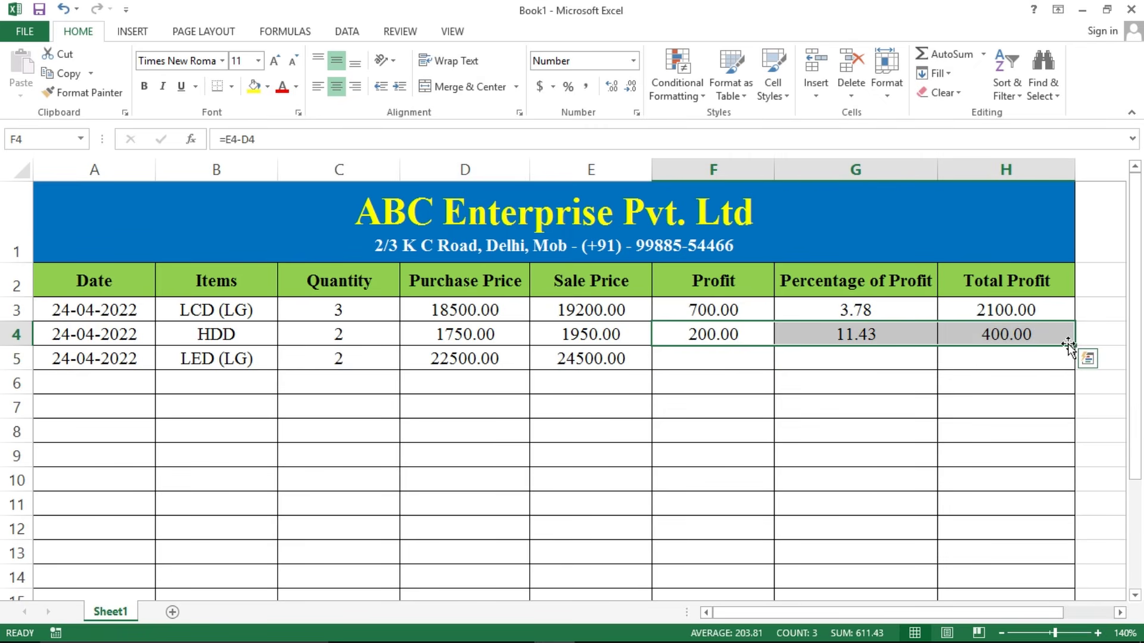
left_click_drag(1074, 346, 1072, 371)
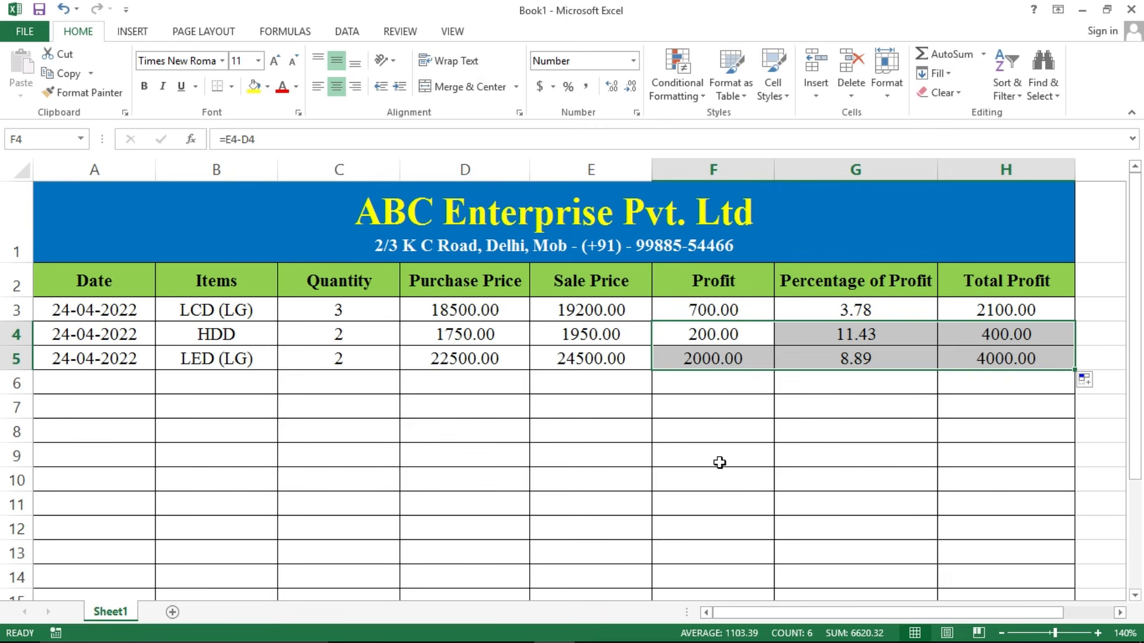
left_click(722, 406)
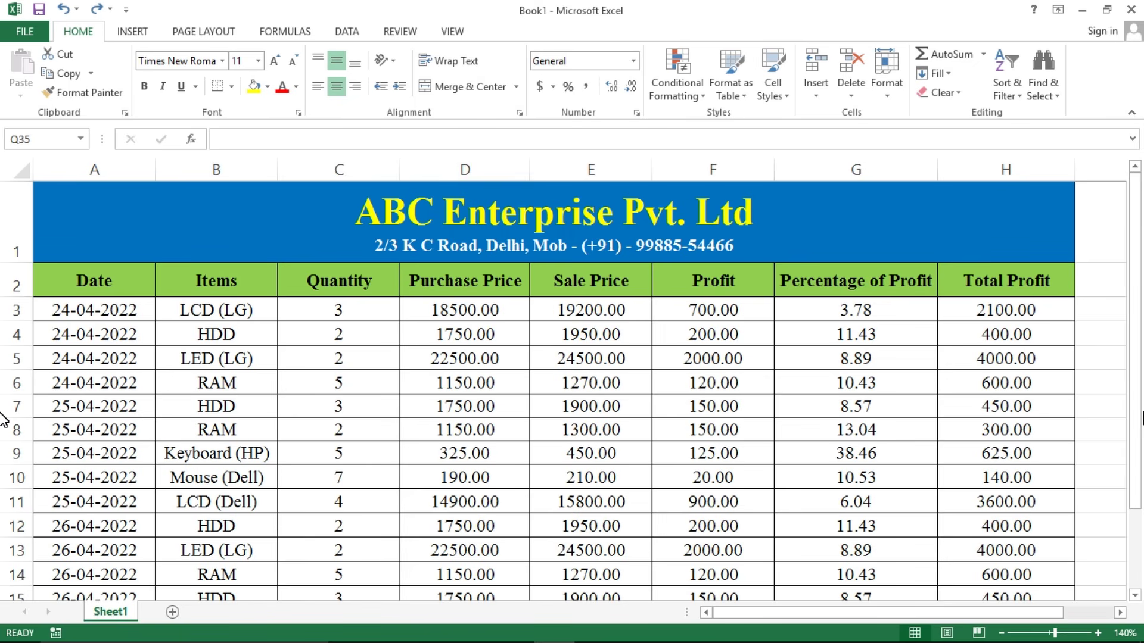
left_click_drag(1139, 417, 1139, 356)
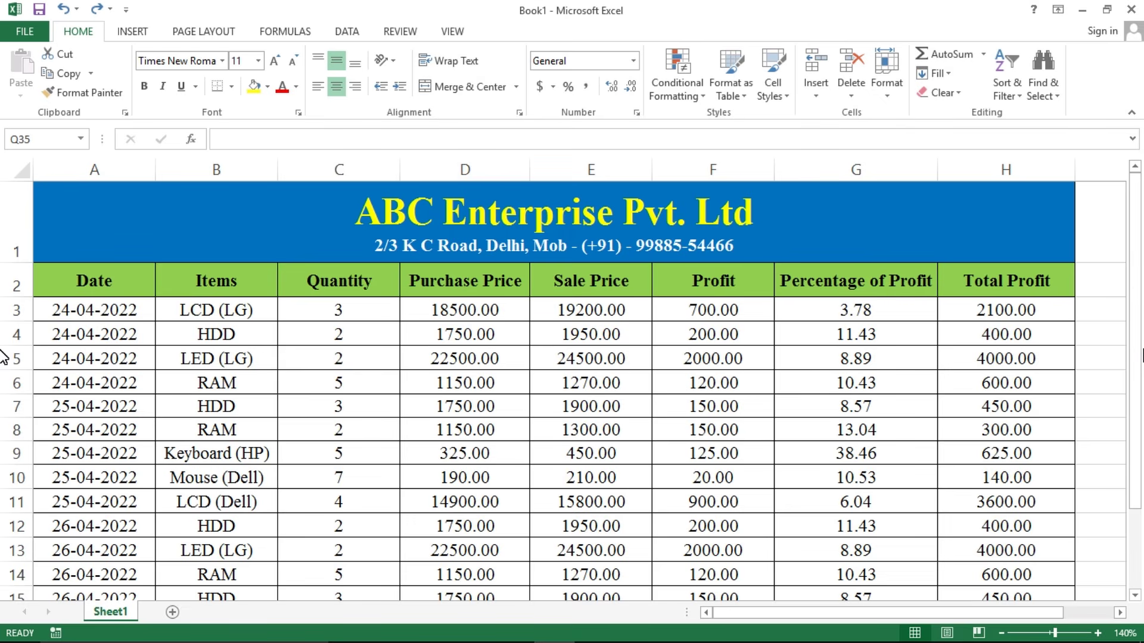